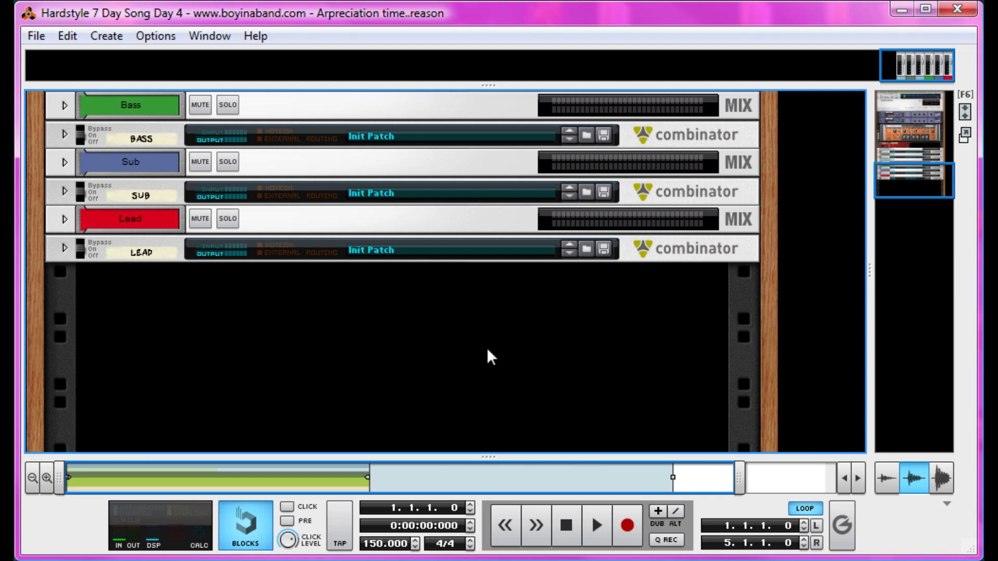
- Create a Combinator below the Lead Combinator in the rack and add a Line Mixer inside it
right_click(384, 324)
mouse_move(528, 478)
click(667, 480)
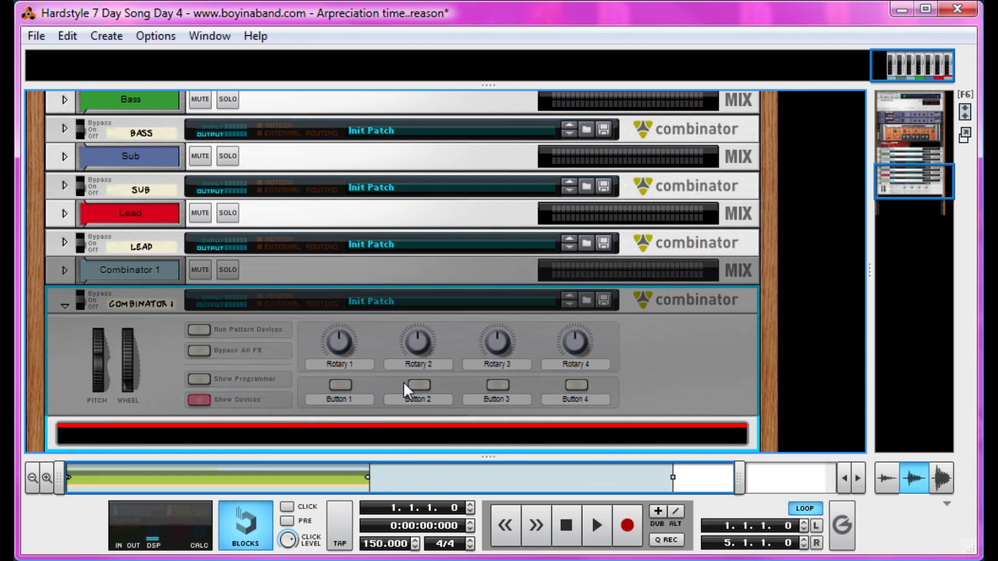
right_click(307, 432)
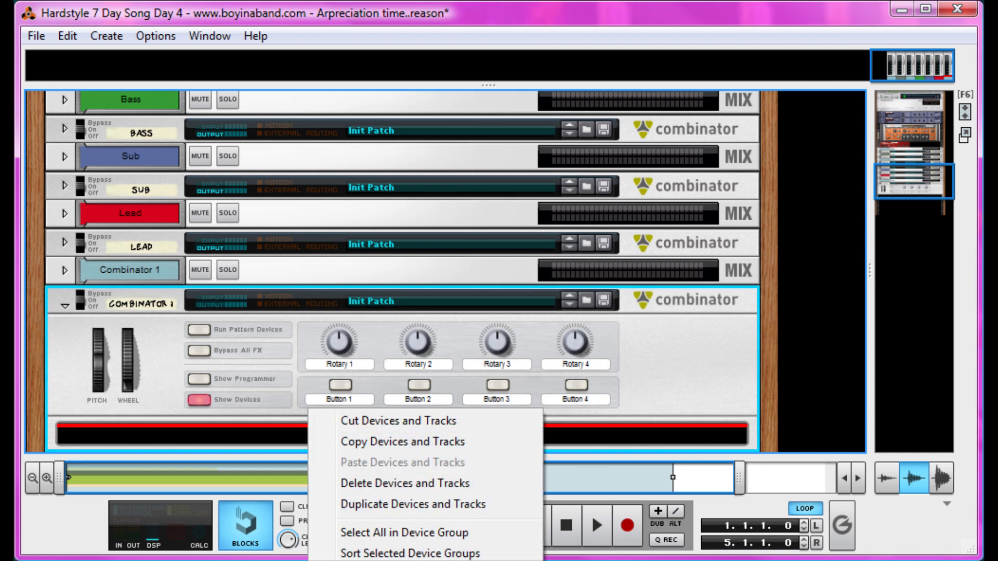
click(590, 560)
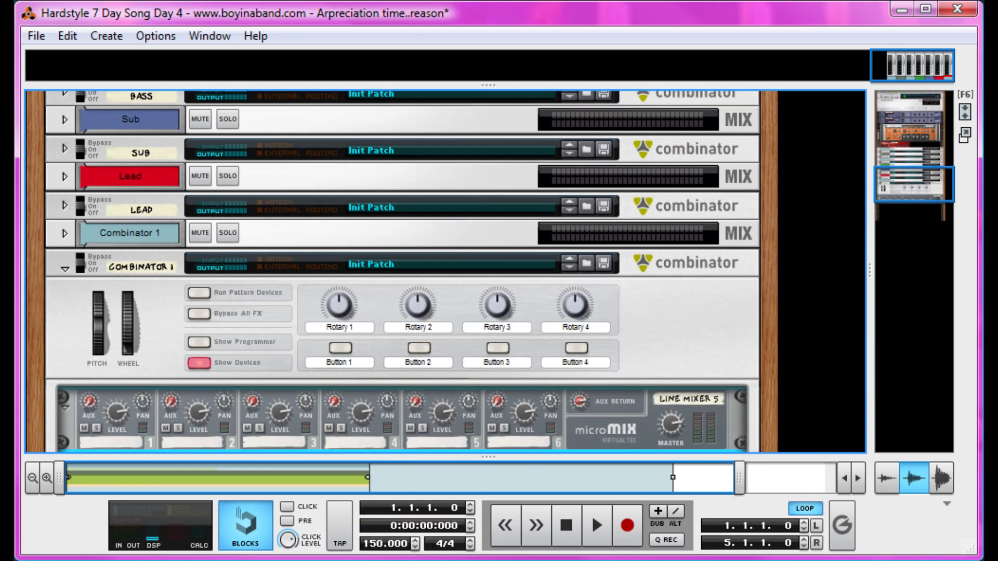
- Add a Thor synthesizer inside the new Combinator, below the Line Mixer
scroll(450, 297, down, 3)
right_click(450, 298)
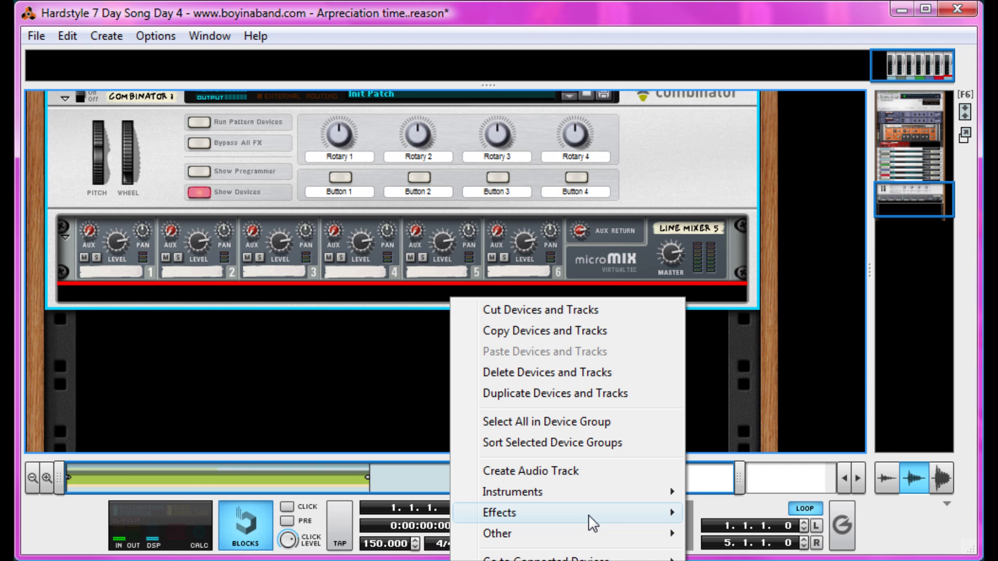
mouse_move(593, 493)
click(754, 559)
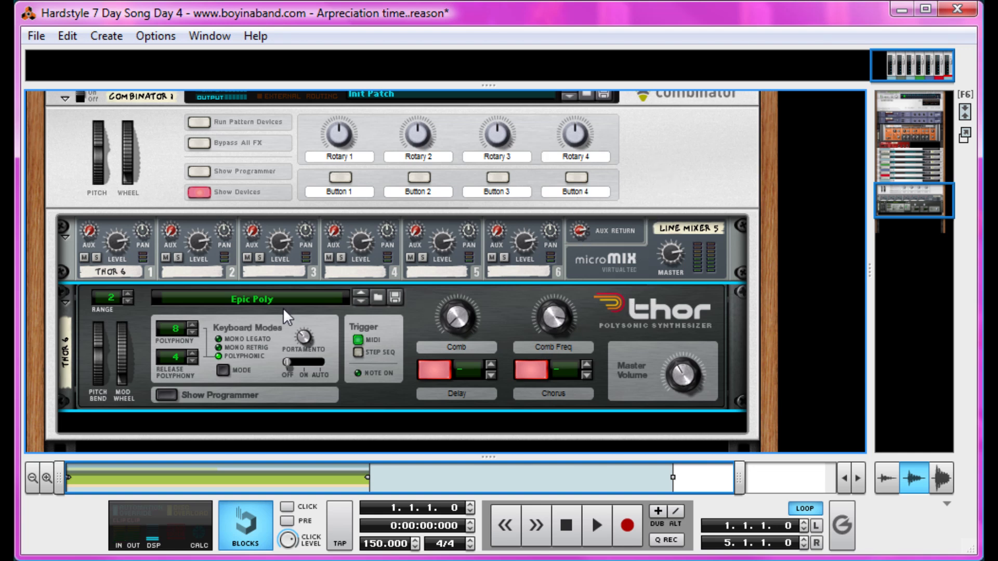
- Rename the new Combinator as Arp
scroll(250, 271, up, 2)
double_click(134, 155)
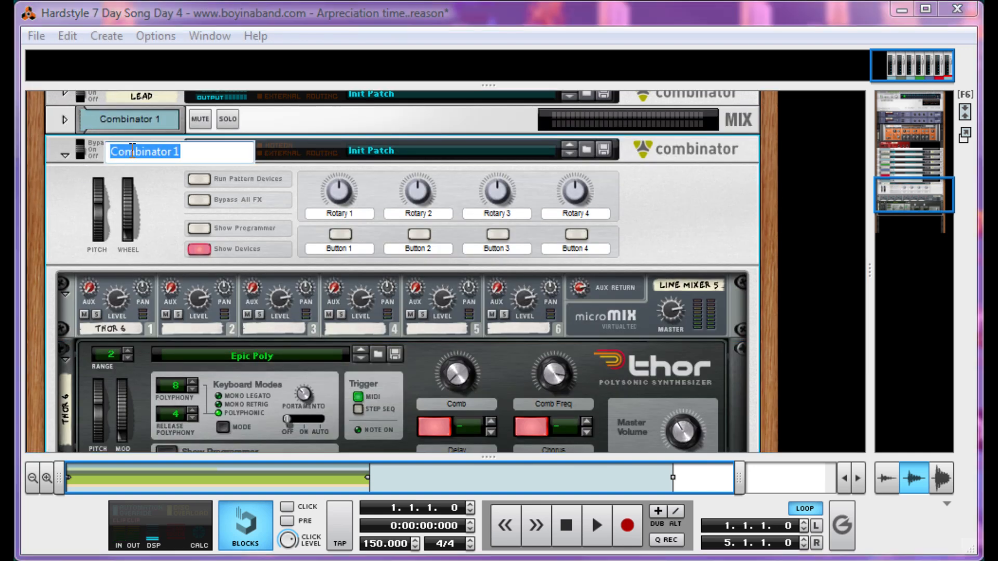
text(Arp)
key(Return)
scroll(226, 205, down, 2)
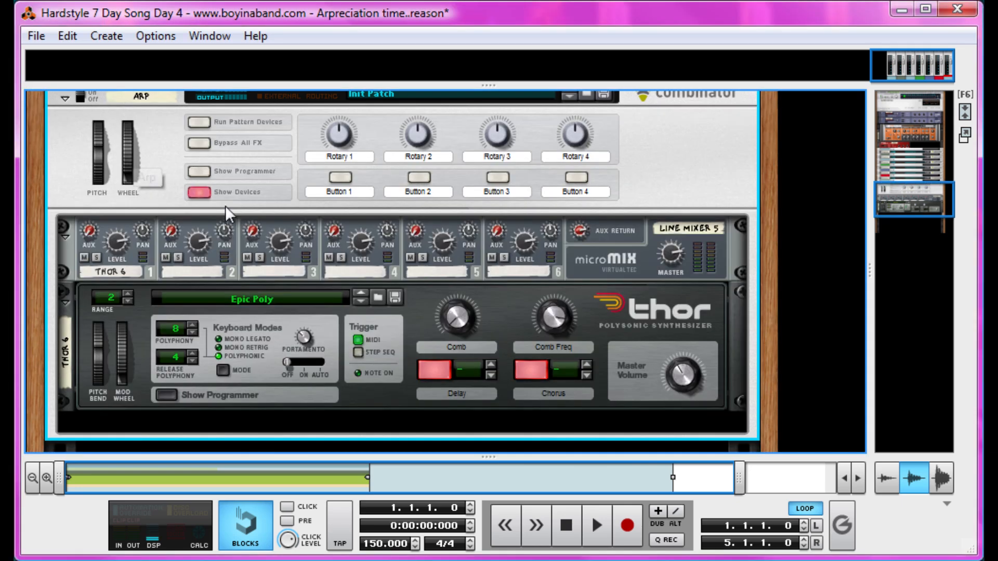
- Initialize the Thor patch and show its programmer
right_click(423, 316)
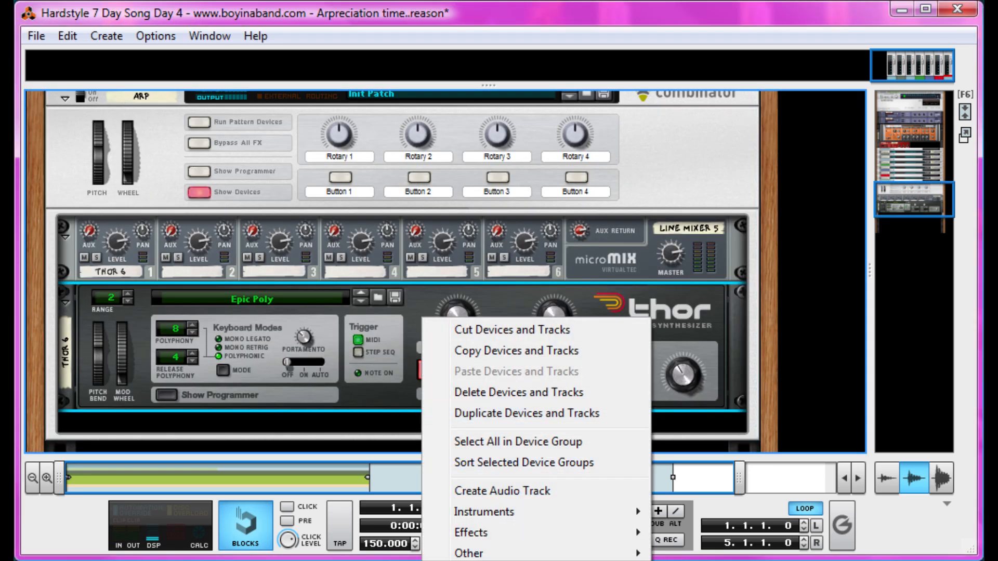
click(485, 560)
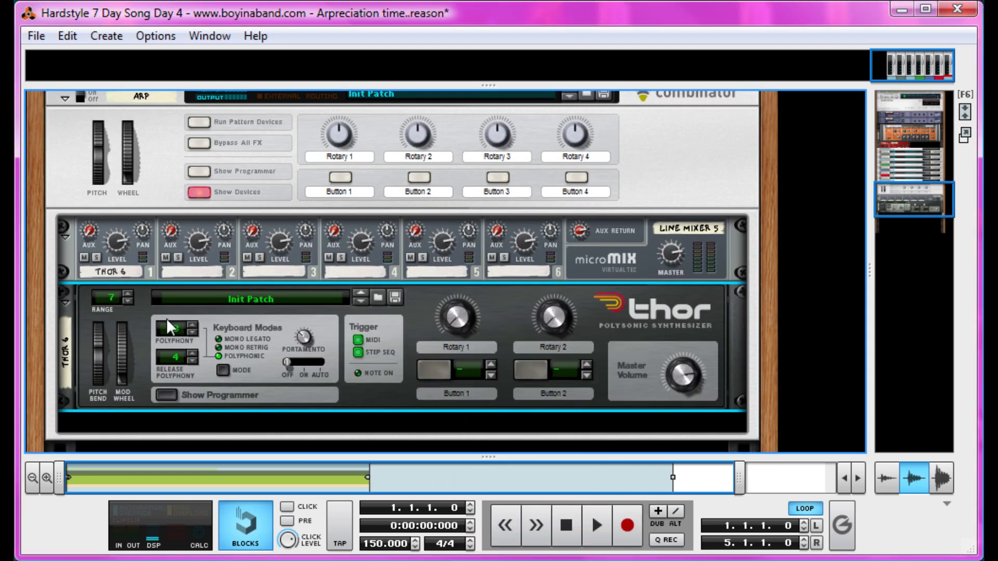
click(169, 396)
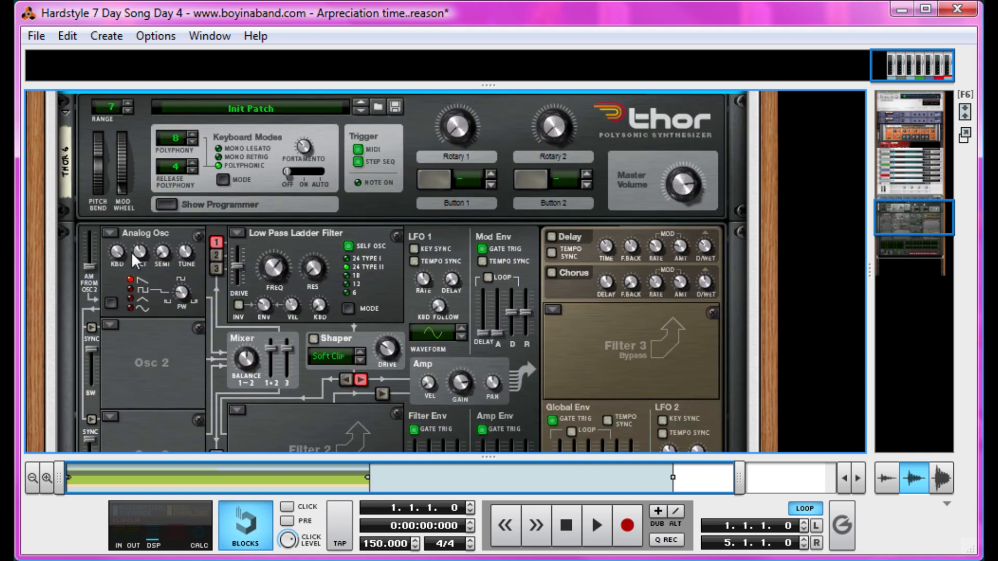
- Load a Multi Oscillator into all three Thor oscillator slots and set oscillator 1's octave to 5
click(110, 231)
click(175, 337)
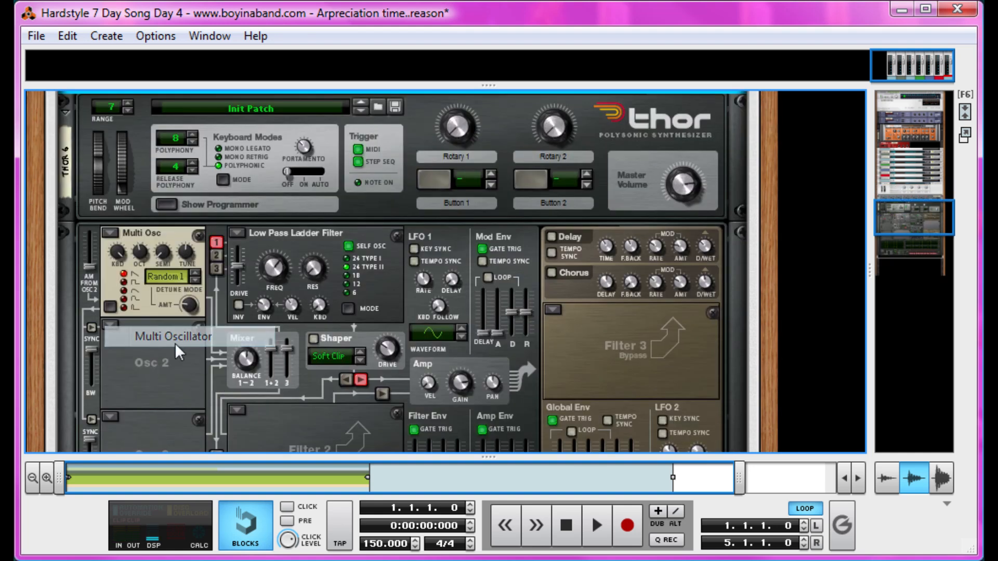
click(110, 325)
click(208, 429)
click(110, 417)
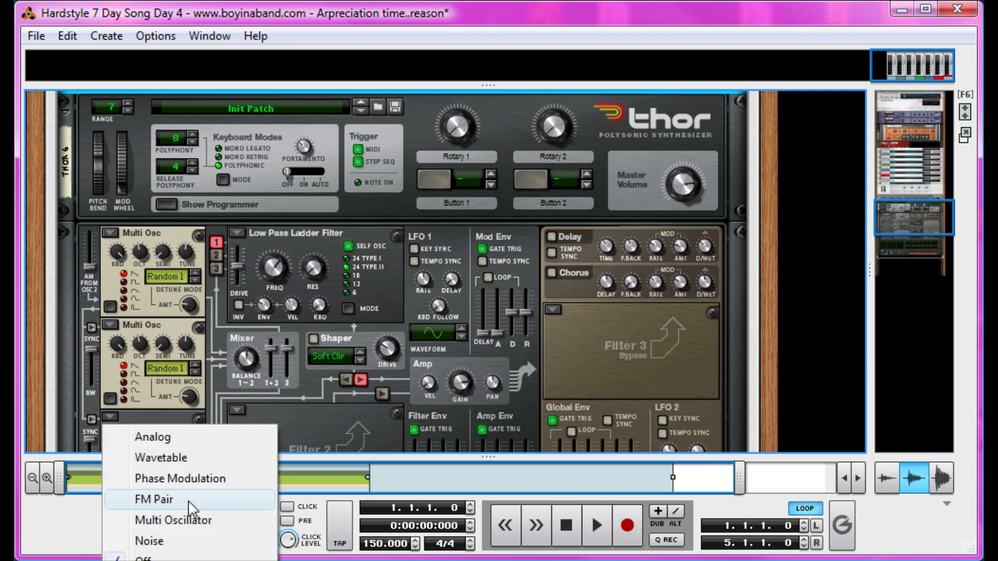
click(188, 520)
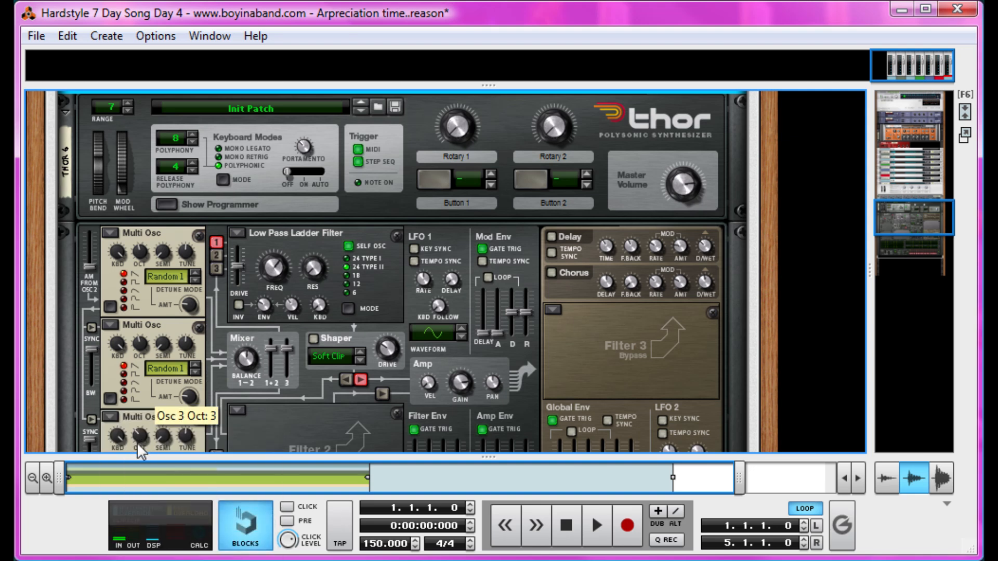
drag(147, 250, 146, 244)
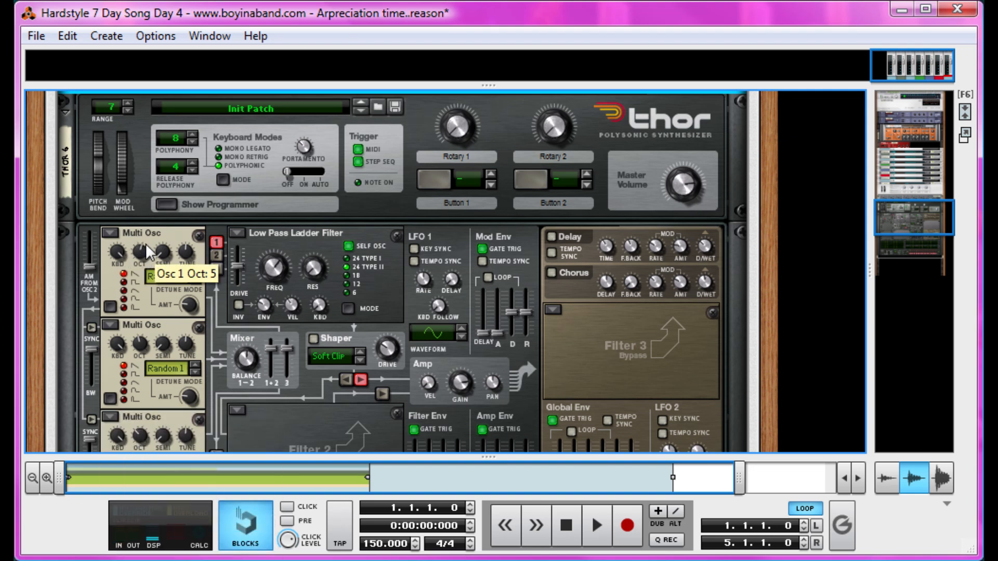
- Show the sequencer and rename Block 1 as Drop
drag(413, 457, 414, 99)
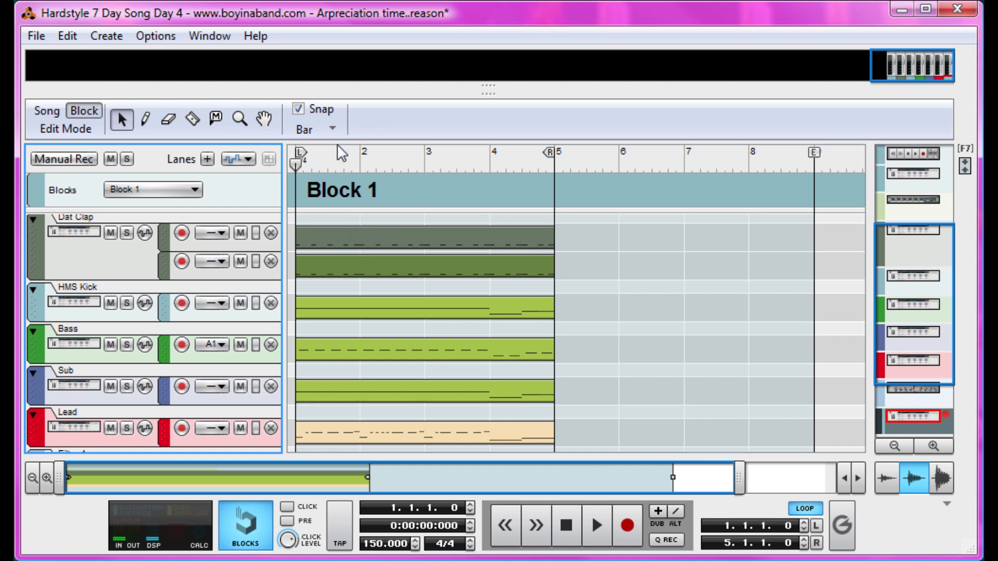
double_click(362, 190)
text(Drop)
key(Return)
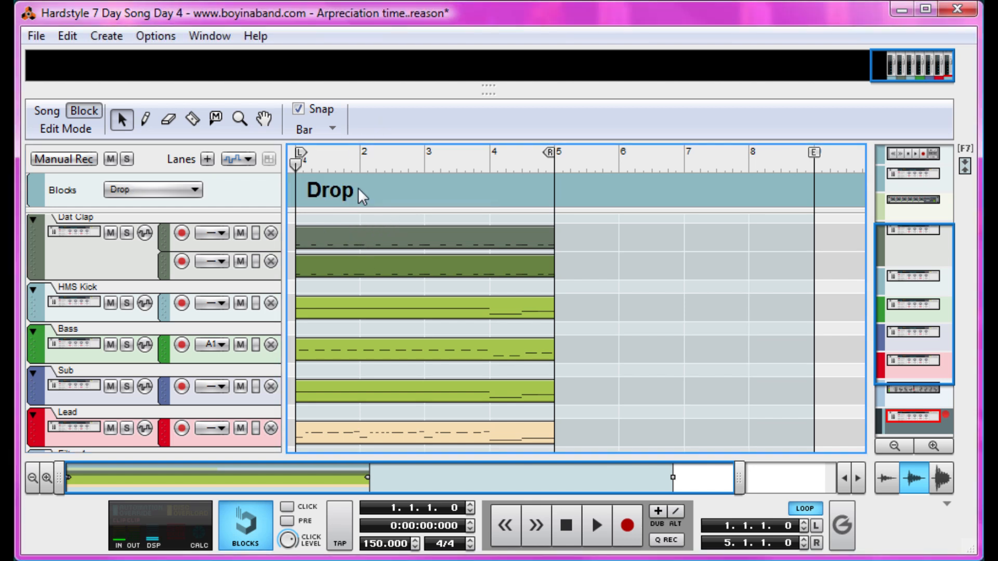
- Switch to Block 2 and rename it as Not Drop
click(196, 189)
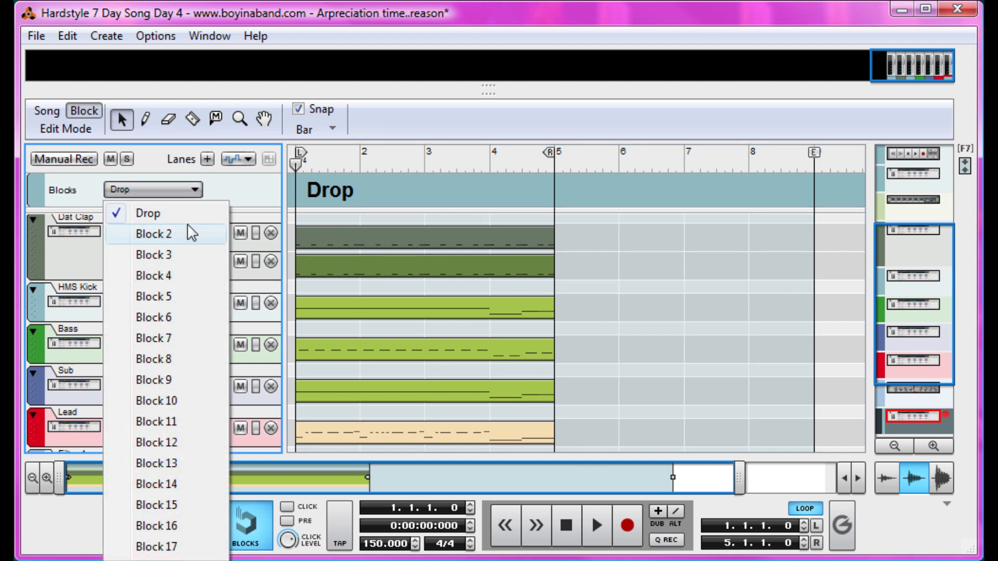
click(187, 231)
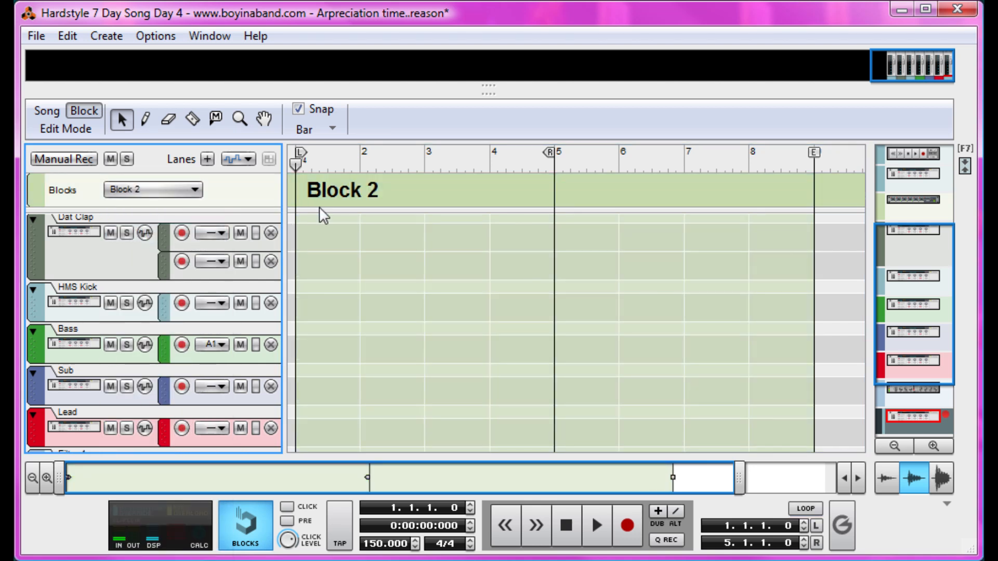
double_click(354, 195)
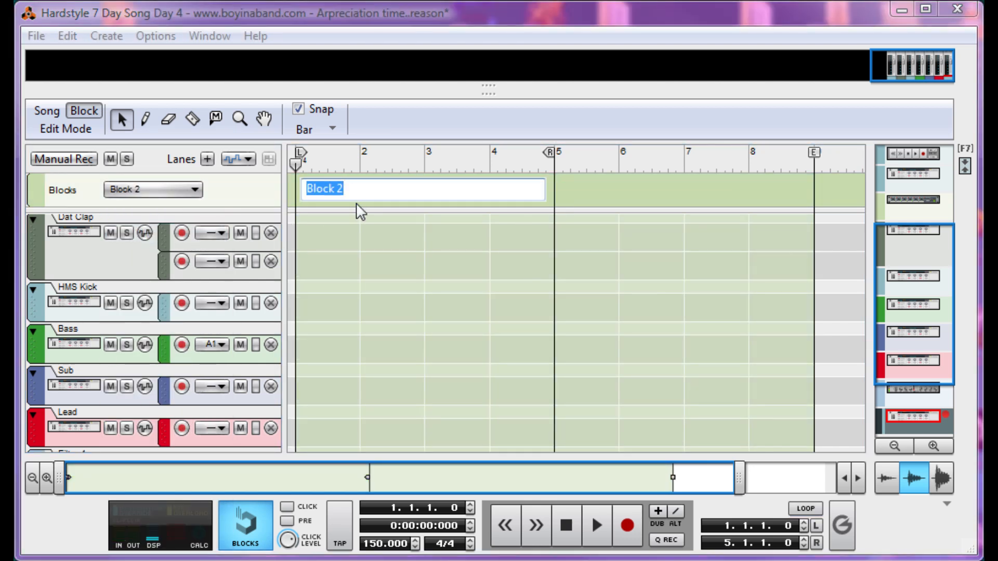
text(Not Drop)
key(Return)
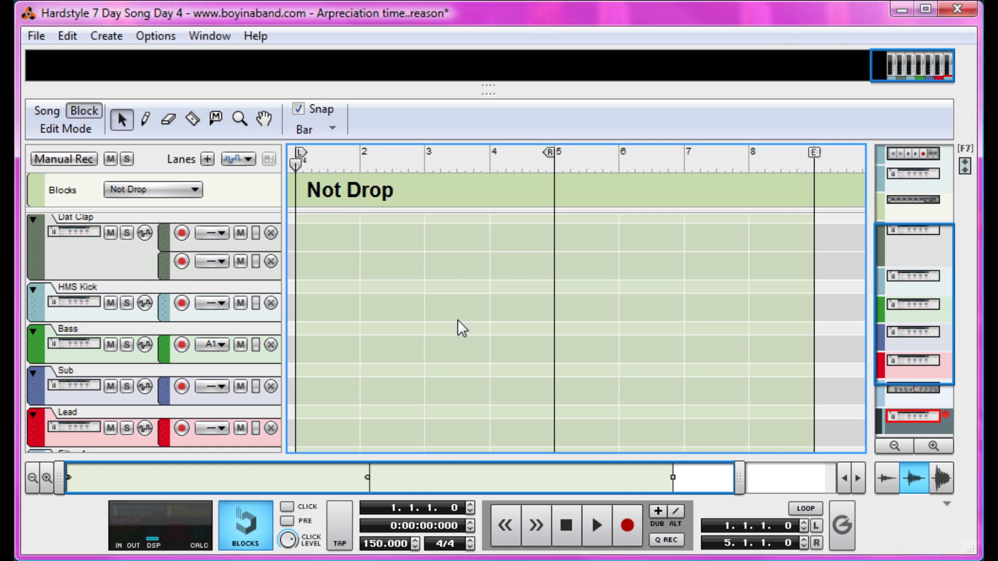
- Paste the copied note clips into the Arp track of the Not Drop block and extend the loop's right locator to bar 9
scroll(320, 370, down, 3)
key(ctrl+v)
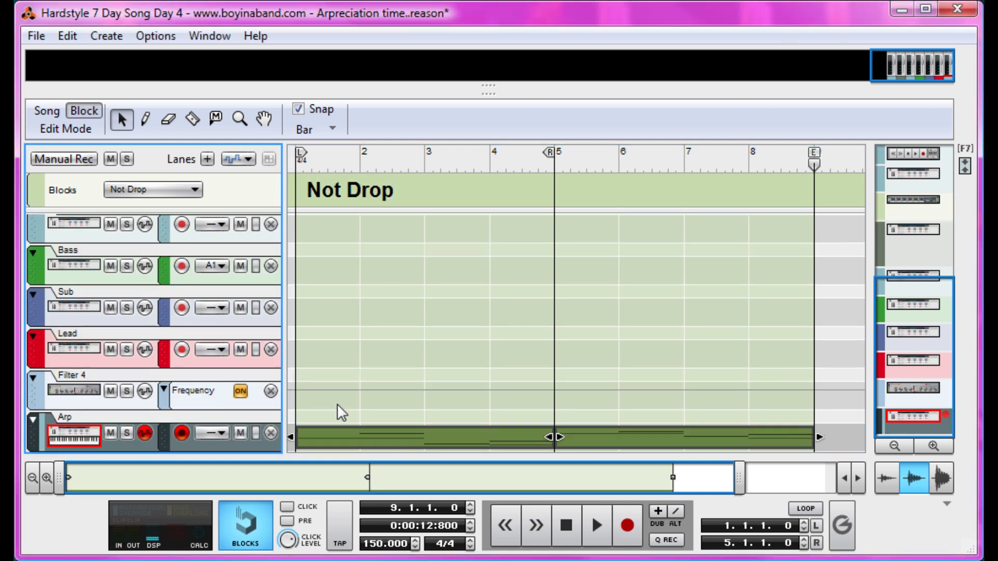
drag(550, 152, 806, 176)
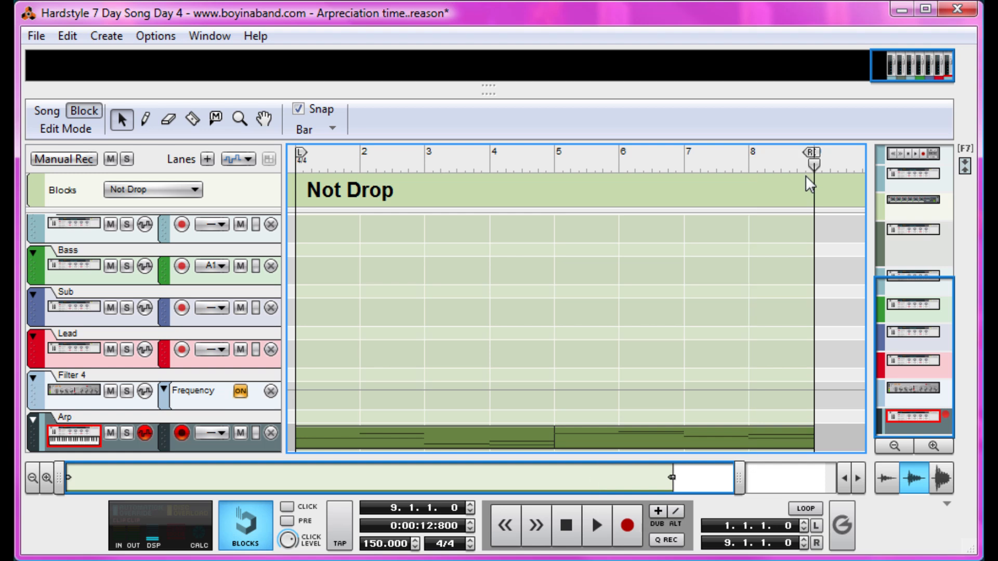
click(355, 165)
- Return to Thor in the rack, route oscillators 2 and 3 into Filter 1, and adjust oscillator 3's detune amount
drag(428, 93, 405, 483)
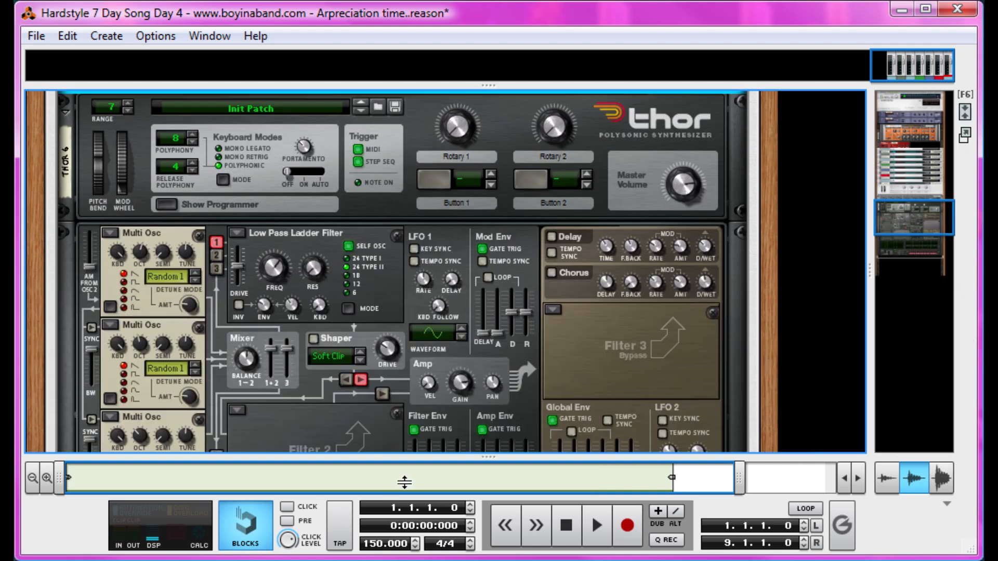
click(217, 256)
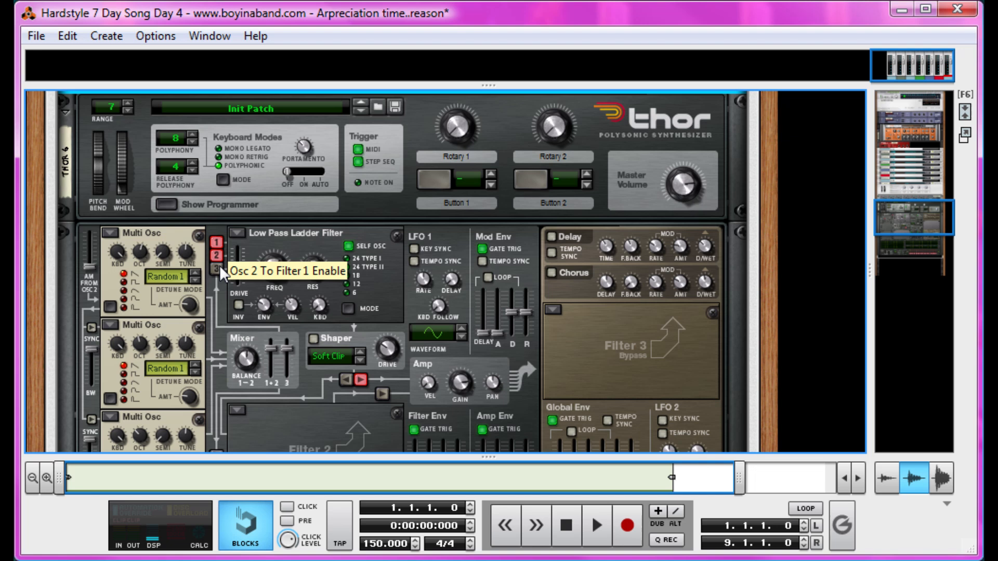
click(217, 268)
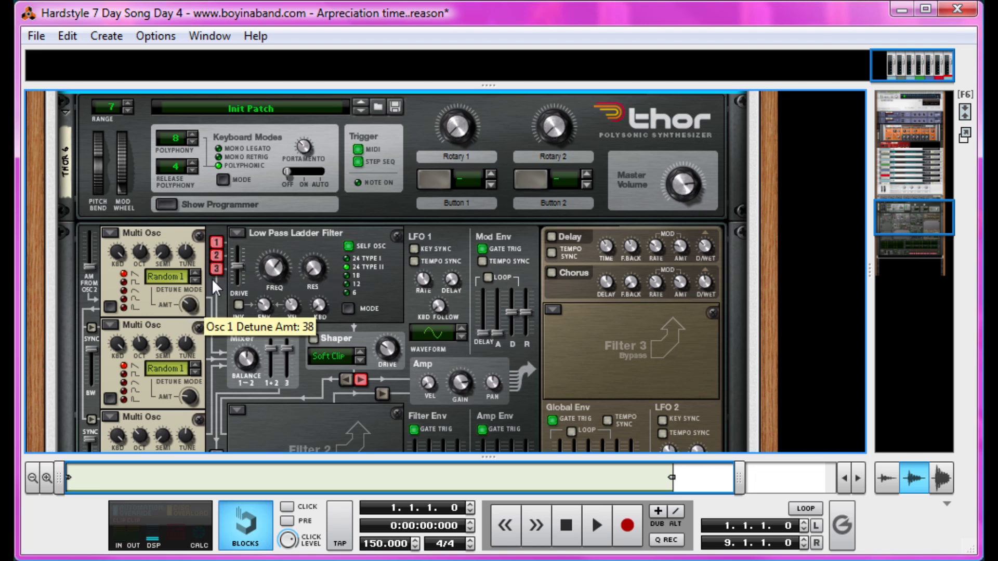
scroll(205, 374, down, 2)
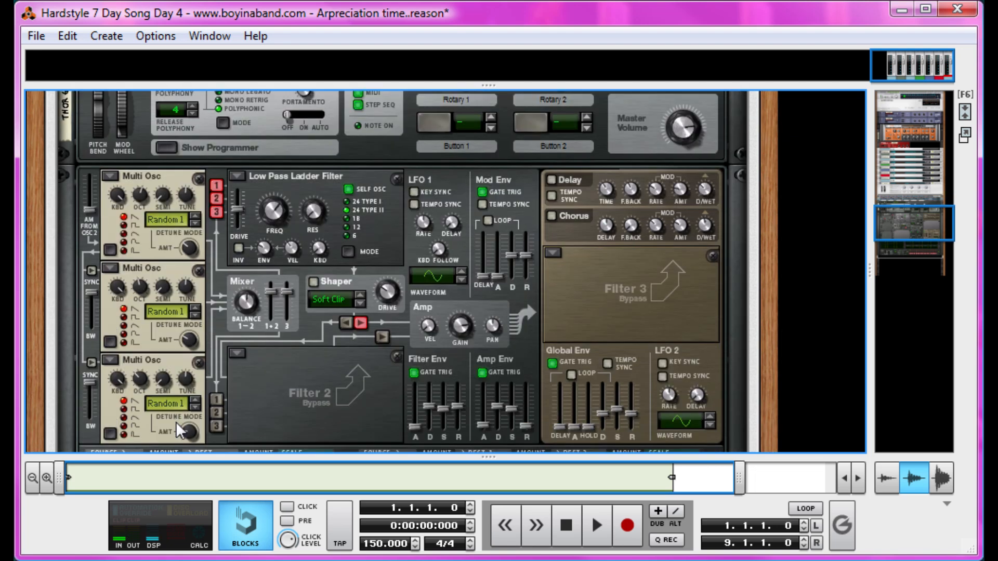
drag(194, 421, 201, 407)
- Play back the arp and lower the Low Pass Ladder Filter's frequency
key(space)
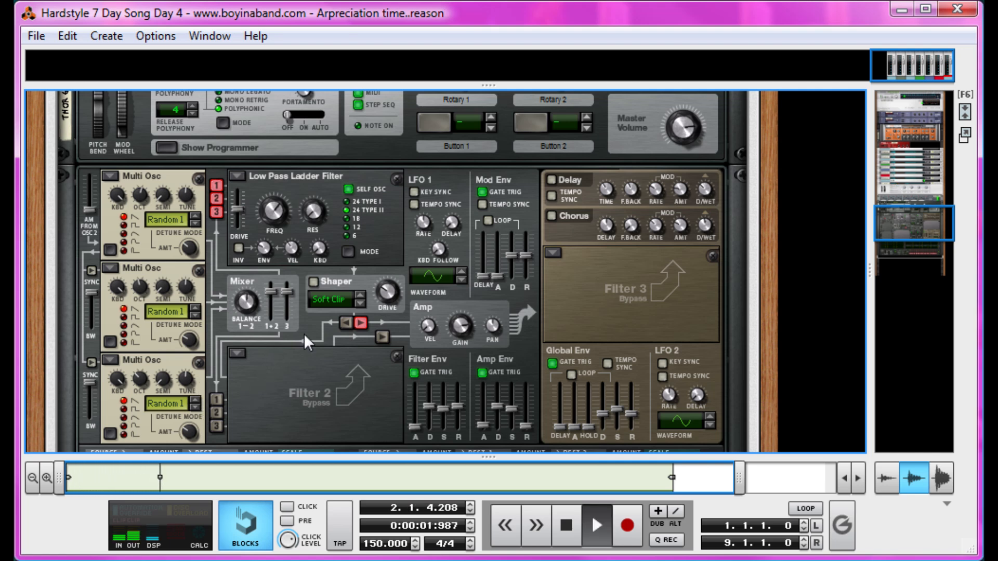
key(space)
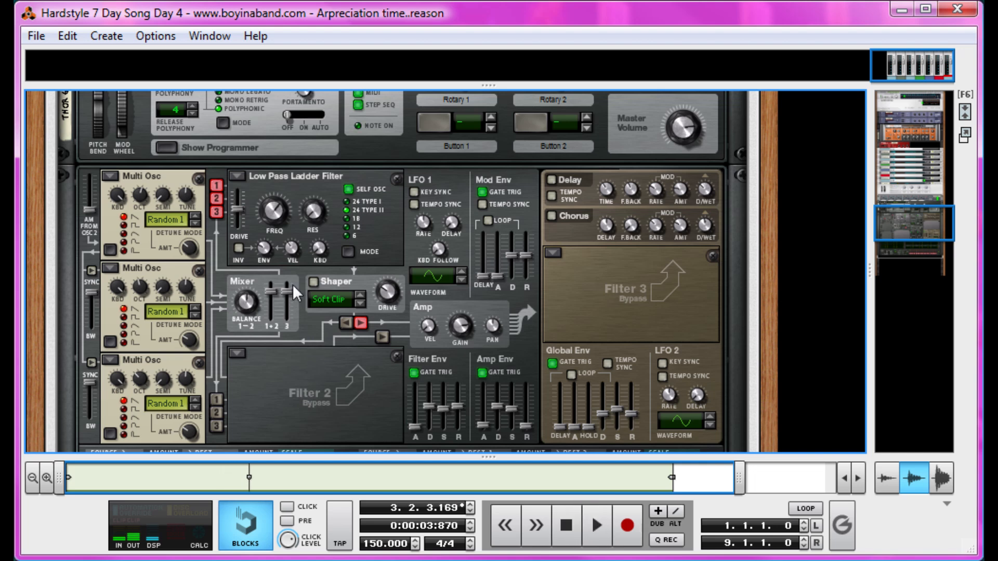
key(space)
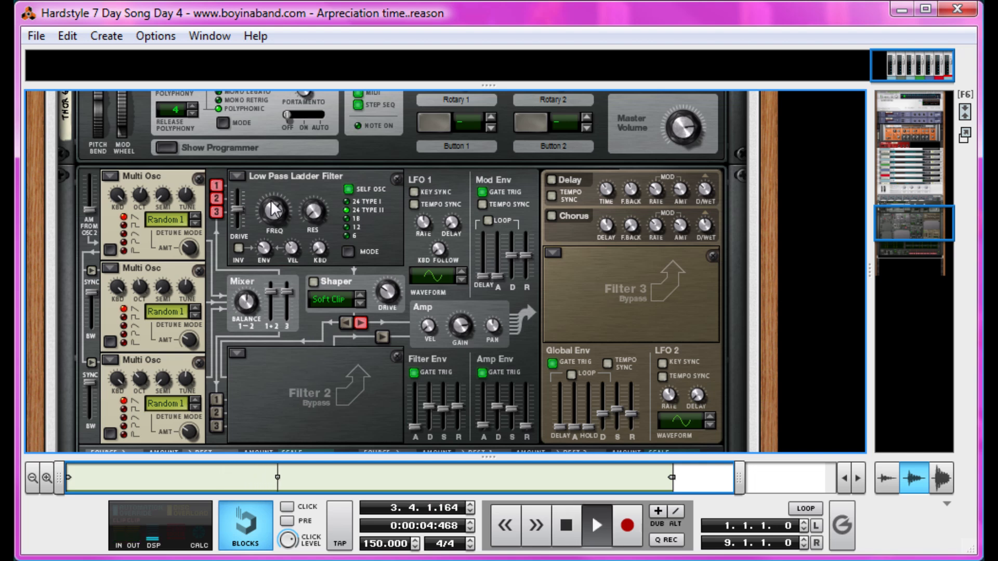
drag(270, 204, 263, 229)
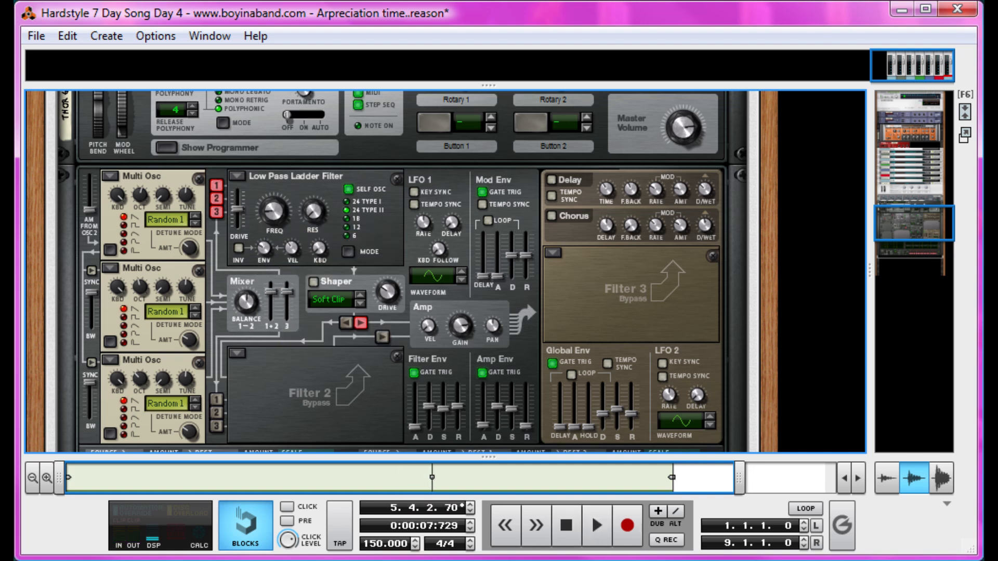
- Raise the Low Pass Ladder Filter's envelope amount and resonance during playback, and stop the playback
drag(261, 244, 341, 198)
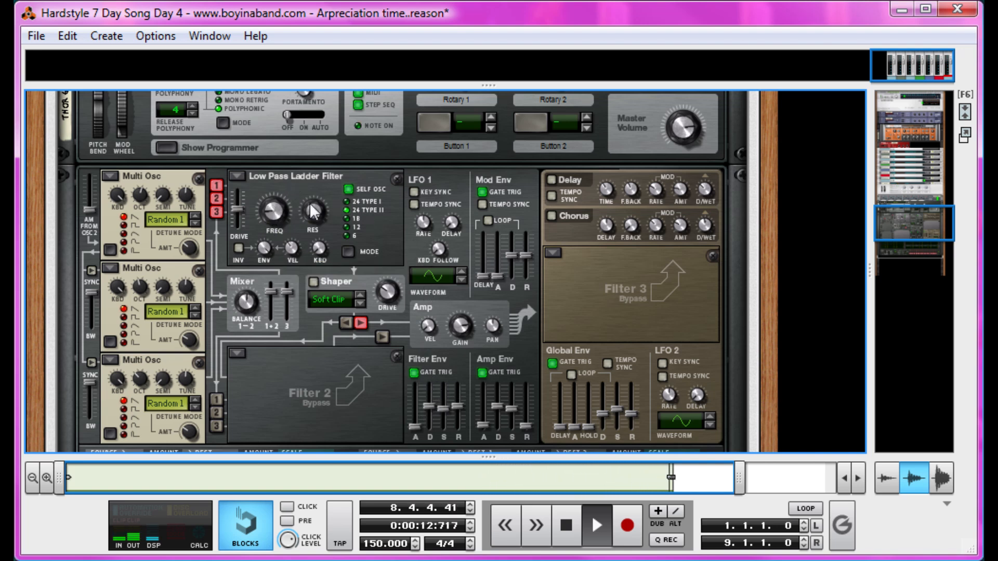
drag(314, 208, 315, 201)
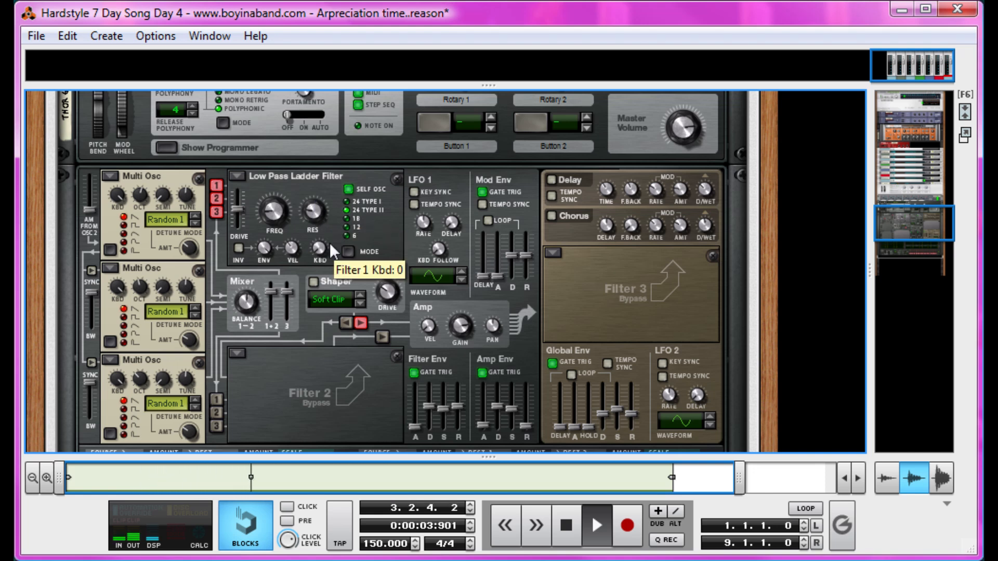
key(space)
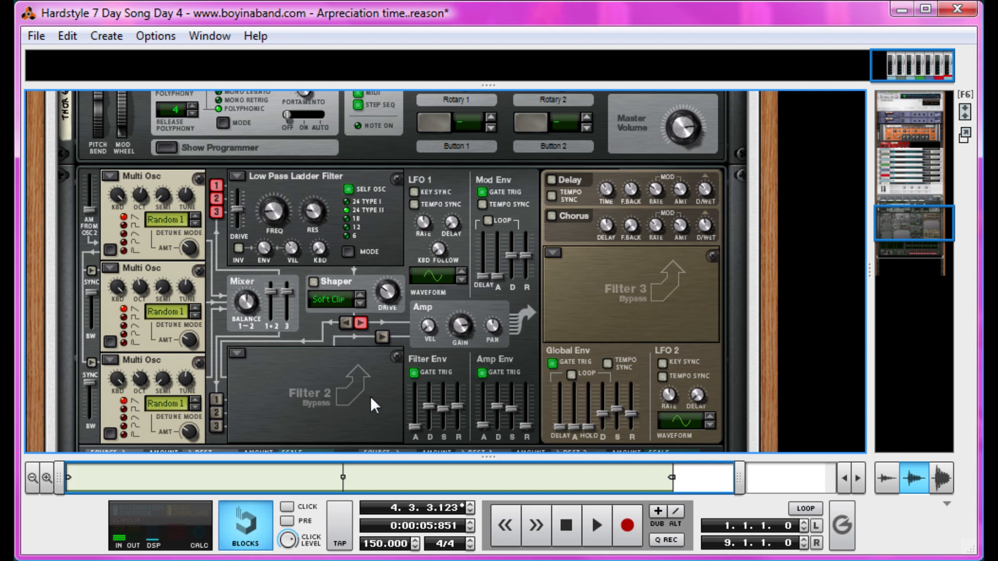
- Restart playback from the beginning of the block and shorten the filter envelope's decay
key(shift+Return)
key(space)
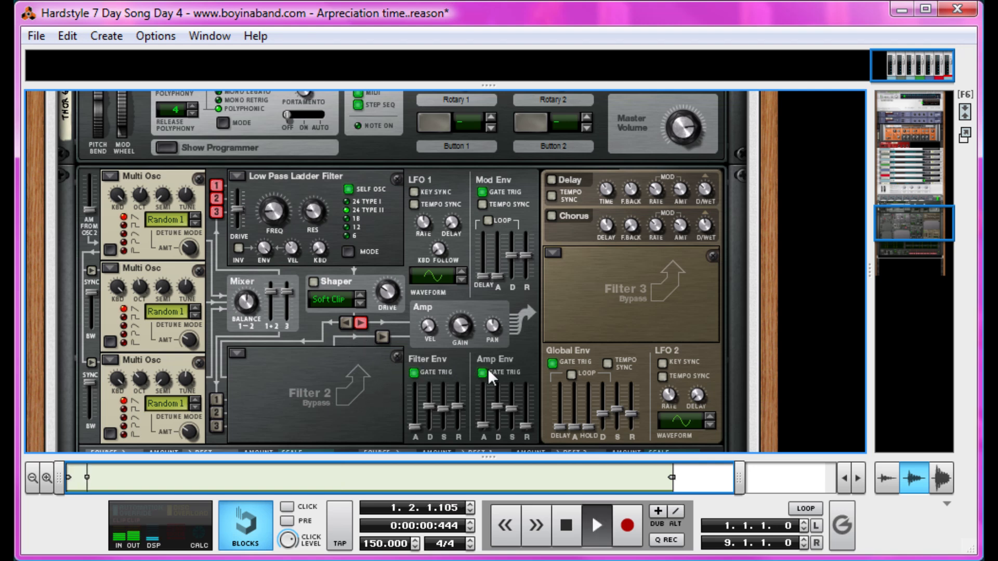
drag(426, 407, 432, 457)
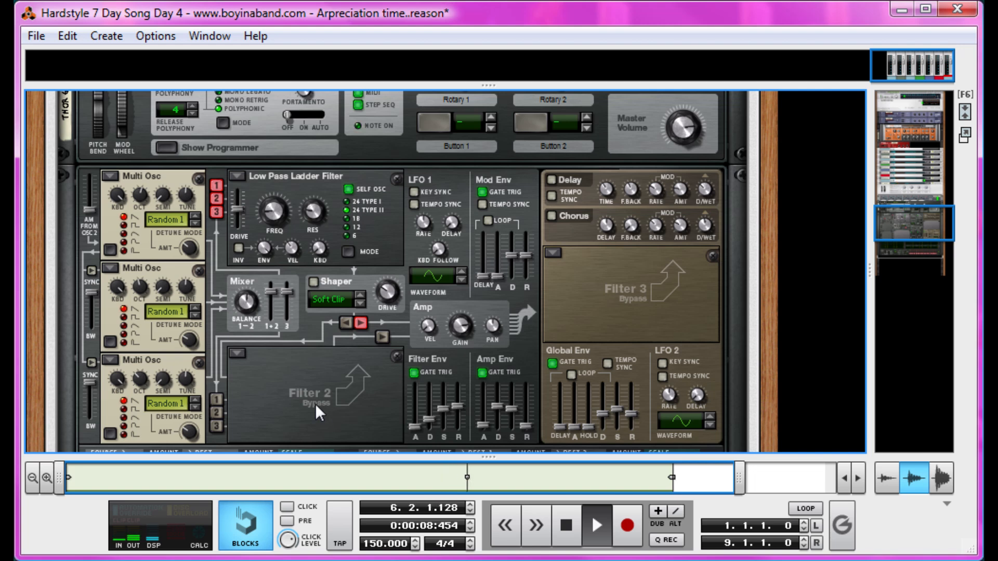
- Pause playback, resume it and raise the sustain of Thor's amp envelope
key(space)
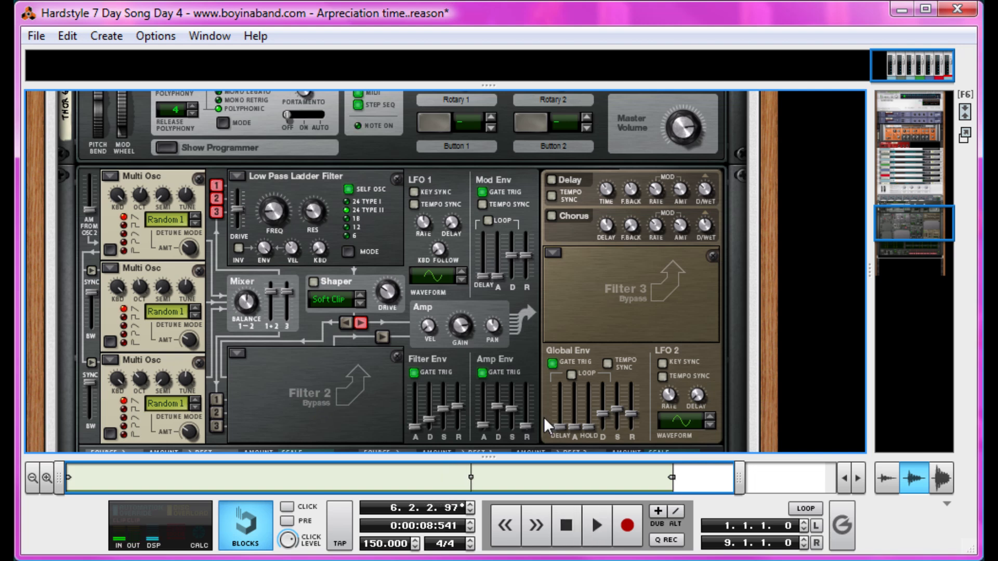
key(space)
drag(513, 408, 516, 367)
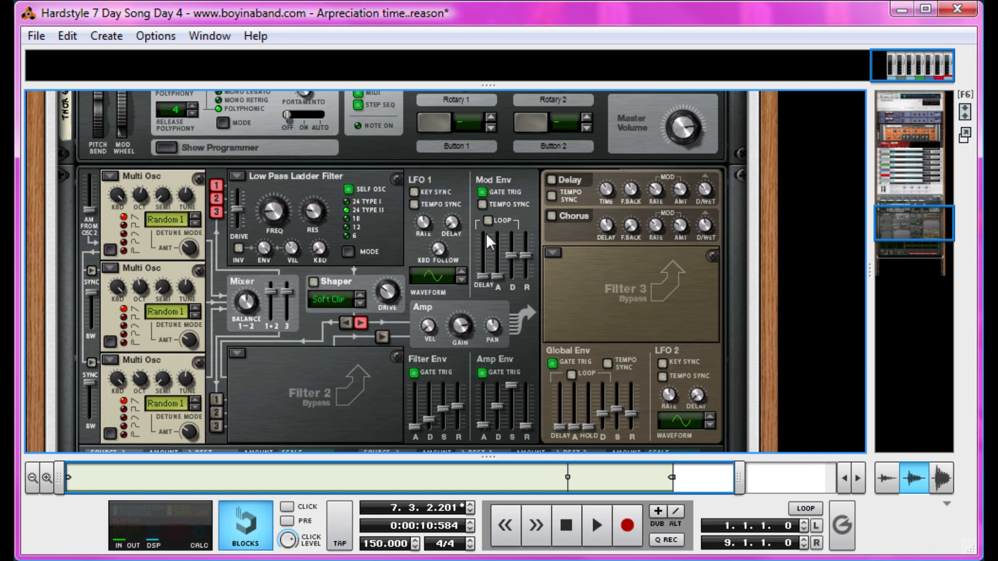
- Turn Thor's portamento on and listen to the arp from the beginning of the block
drag(289, 120, 293, 185)
scroll(289, 159, up, 1)
key(space)
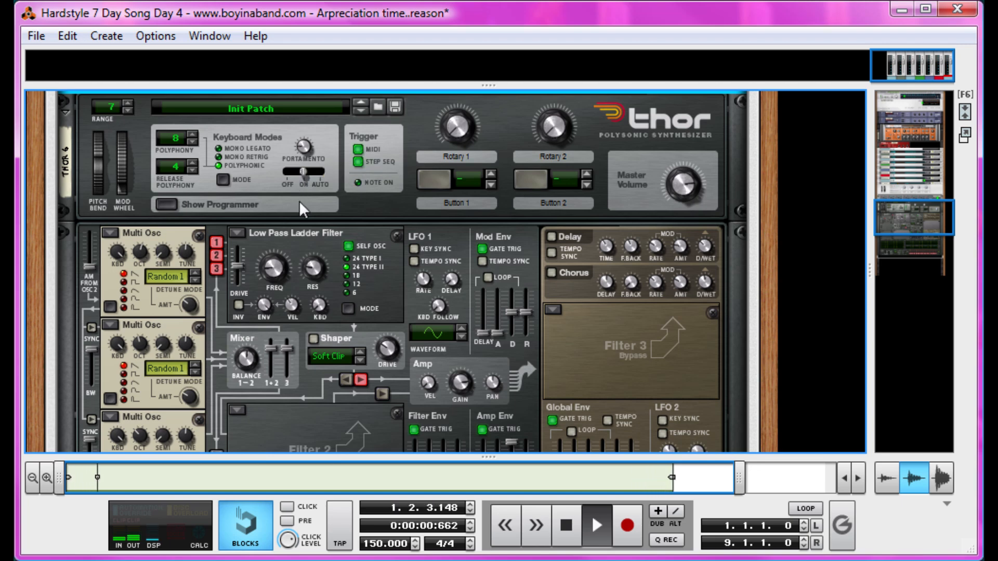
scroll(327, 304, down, 2)
key(space)
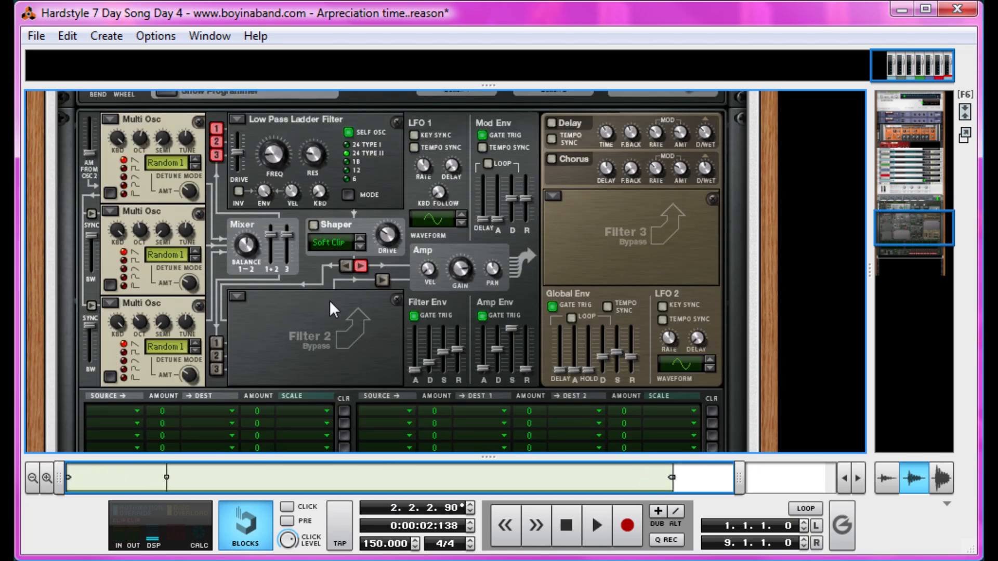
- Add an MClass Equalizer after Thor inside the Arp Combinator
scroll(329, 301, down, 1)
right_click(339, 283)
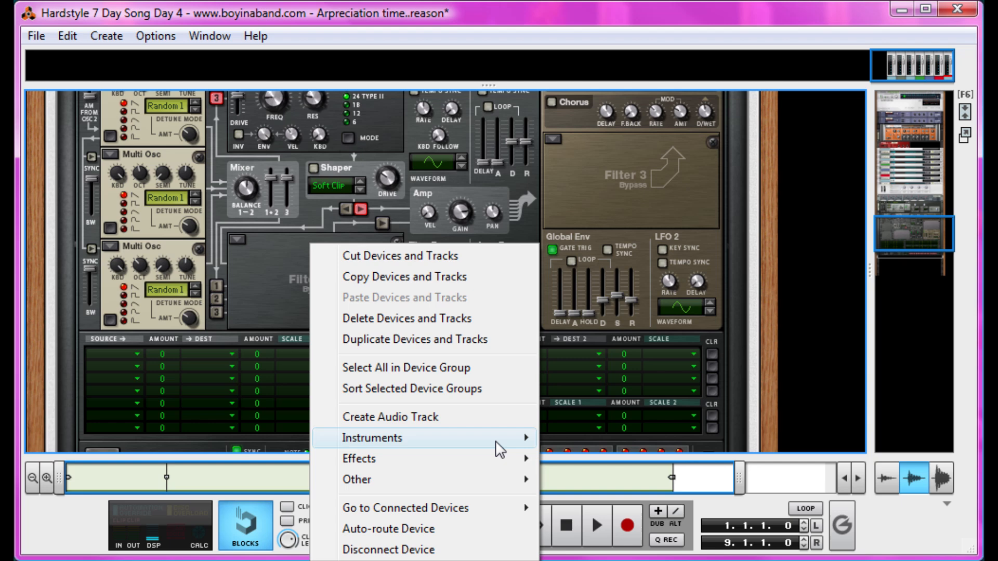
mouse_move(487, 460)
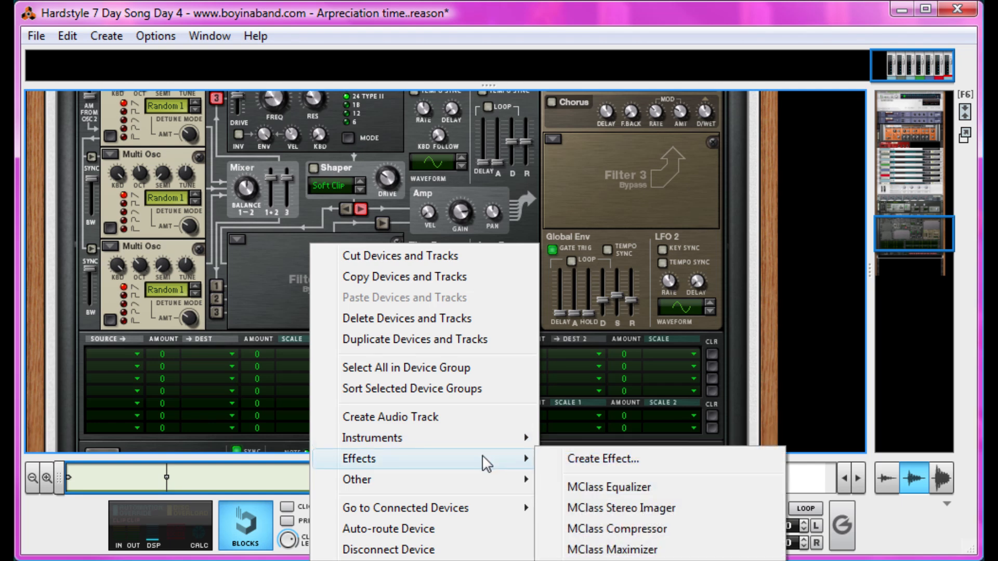
click(655, 487)
- During playback, enable the equalizer's Param 1 band and cut about 12 dB around 200 Hz with a Q of about 5.7
key(space)
click(538, 169)
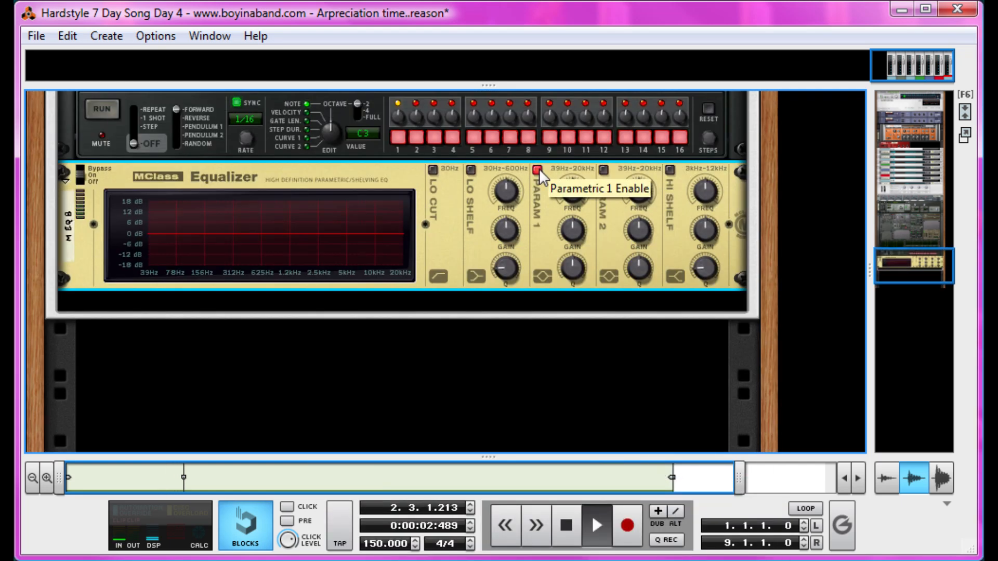
drag(562, 197, 591, 159)
drag(585, 235, 556, 298)
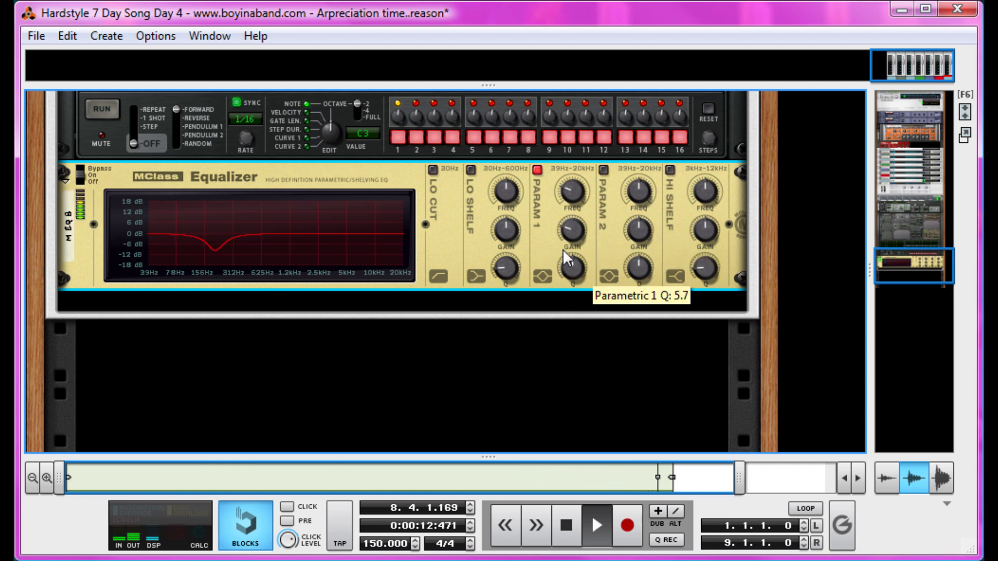
drag(569, 229, 556, 244)
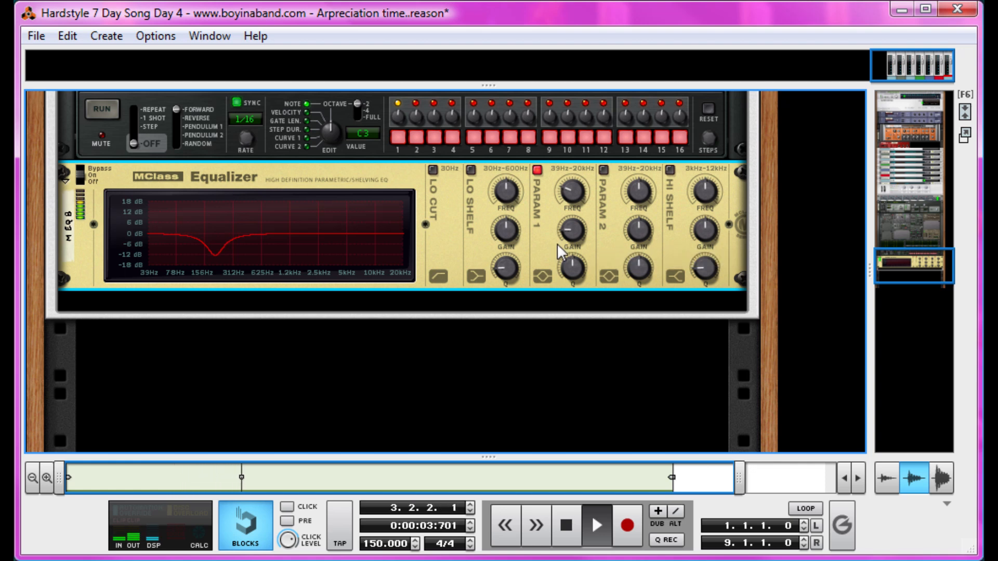
- Enable the equalizer's Hi Shelf band, boost its gain to about 7 dB and stop playback
click(672, 170)
drag(706, 230, 751, 178)
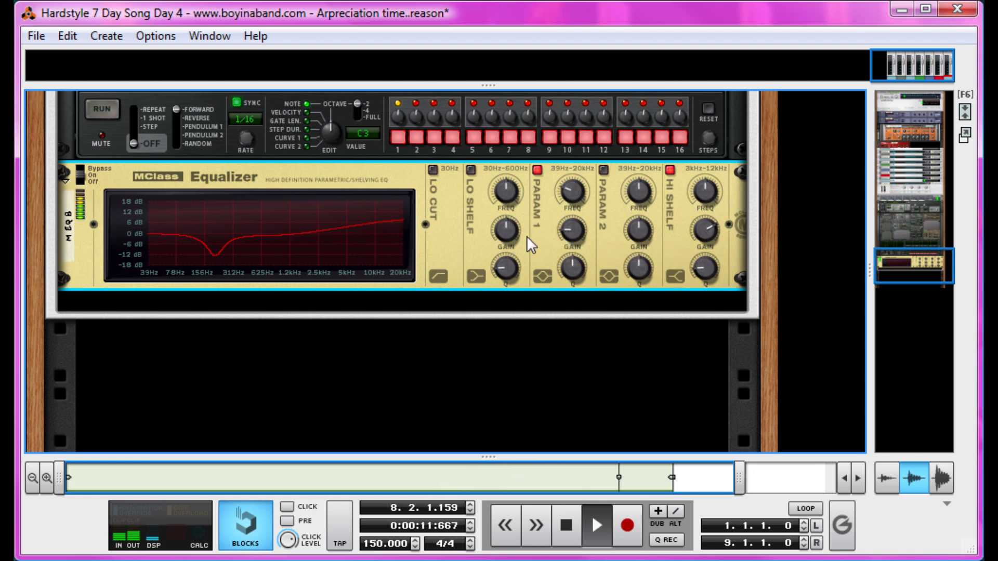
key(space)
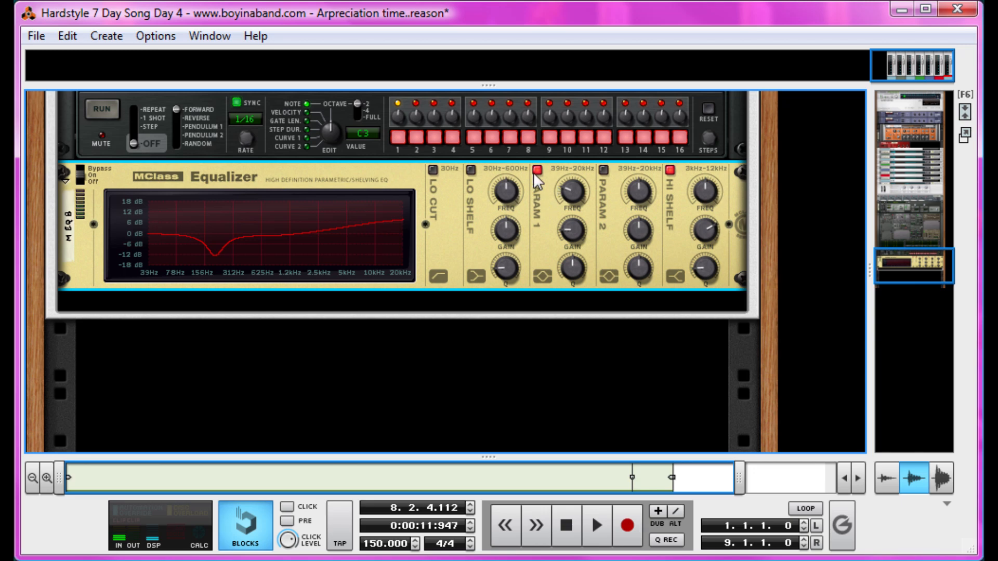
- Add an RPG-8 Monophonic Arpeggiator above the equalizer, play the block briefly, and return to its beginning
right_click(378, 289)
mouse_move(427, 386)
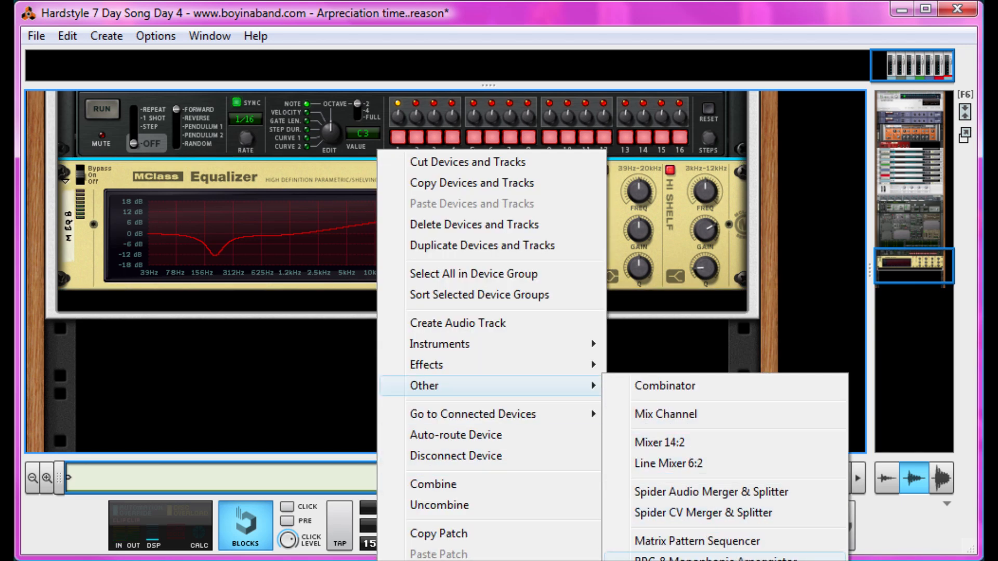
click(704, 558)
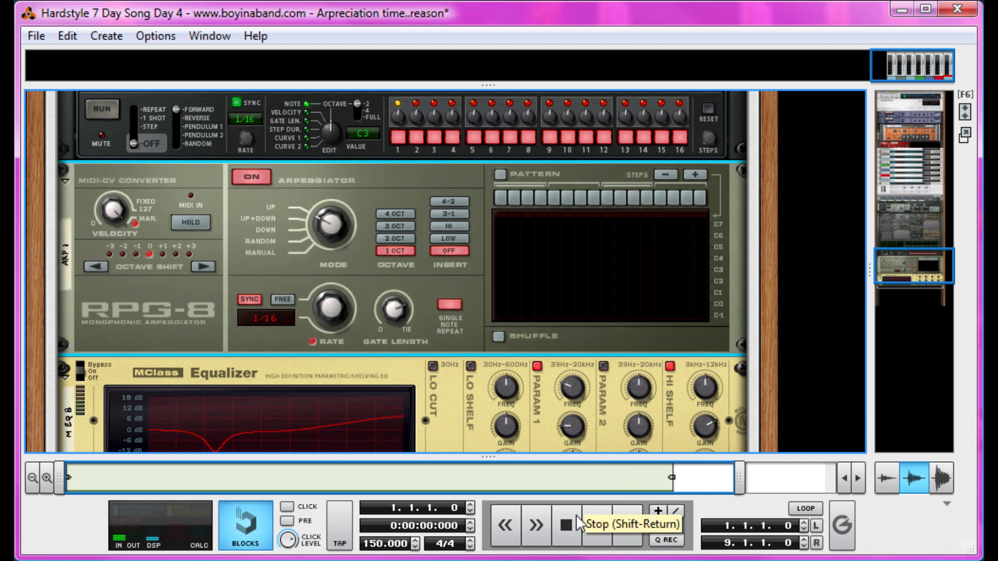
key(space)
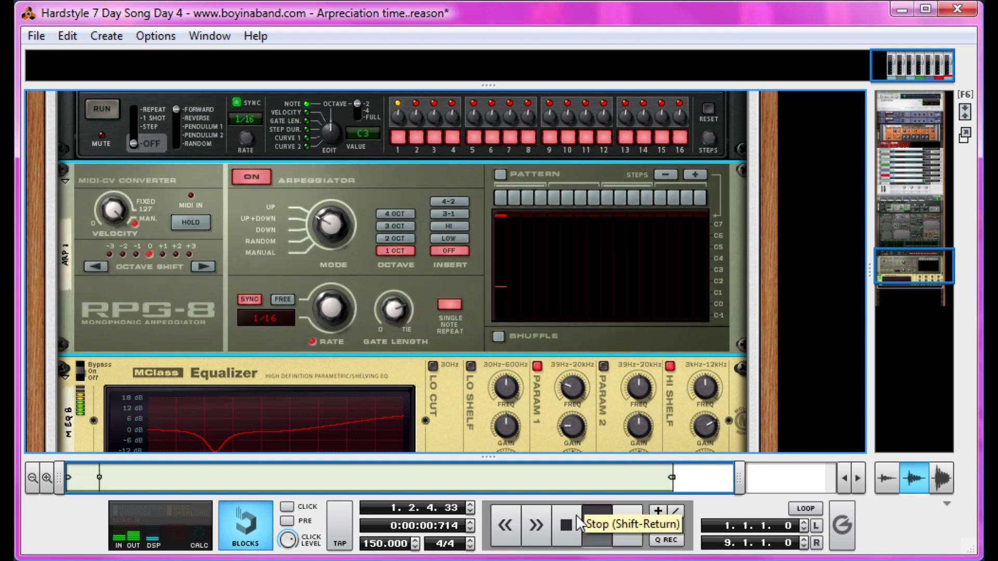
click(576, 517)
click(578, 522)
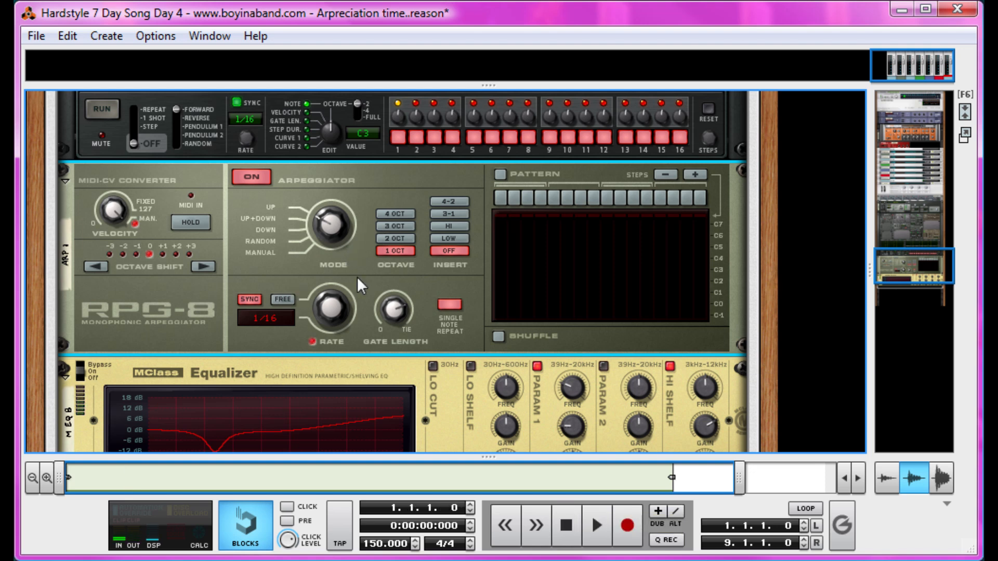
- Set the RPG-8's synced rate to 1/8T while listening to the block
key(space)
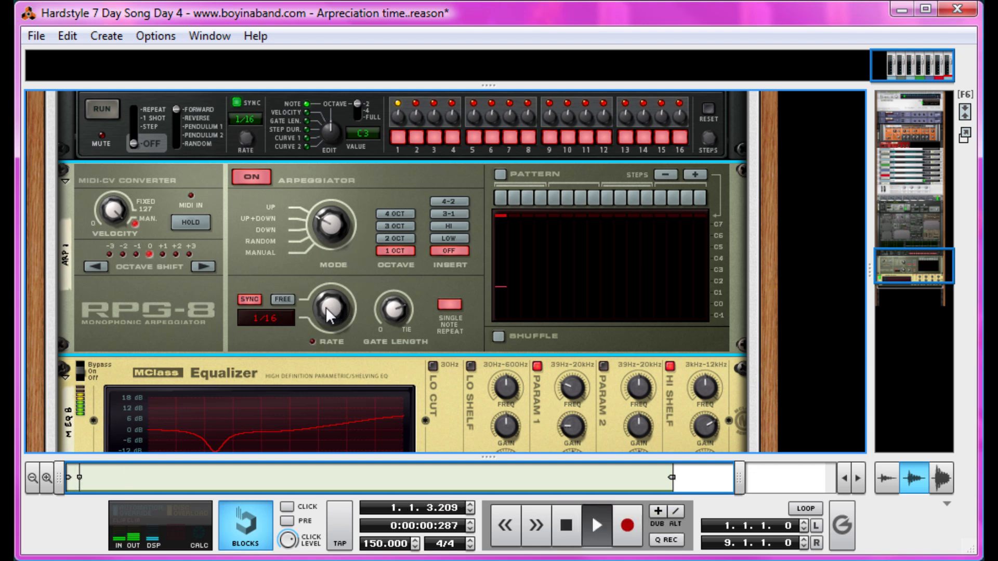
drag(320, 335, 314, 370)
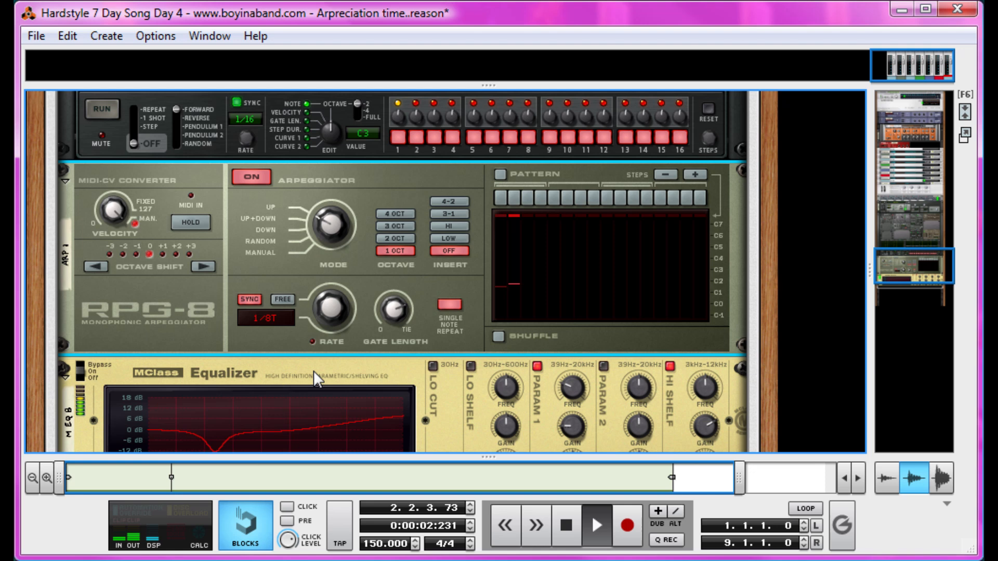
key(space)
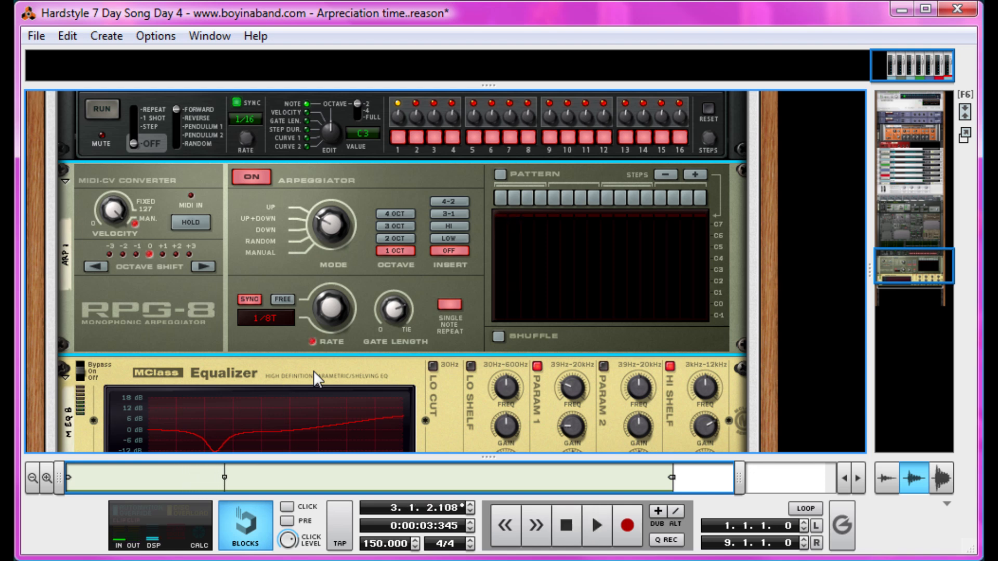
- Set the arpeggiator to a 3-octave range, Up+Down mode and 4-2 insert during playback
key(space)
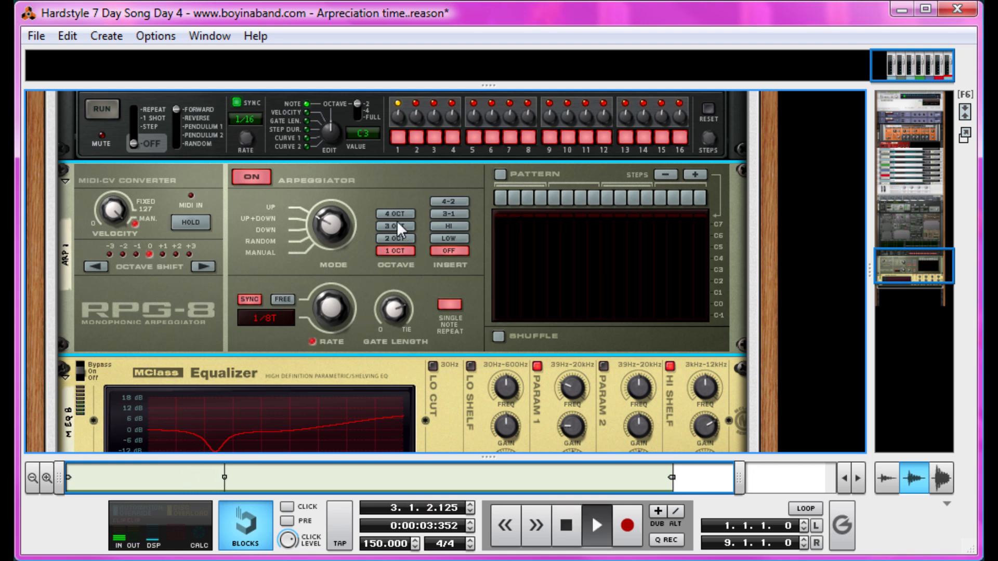
click(394, 227)
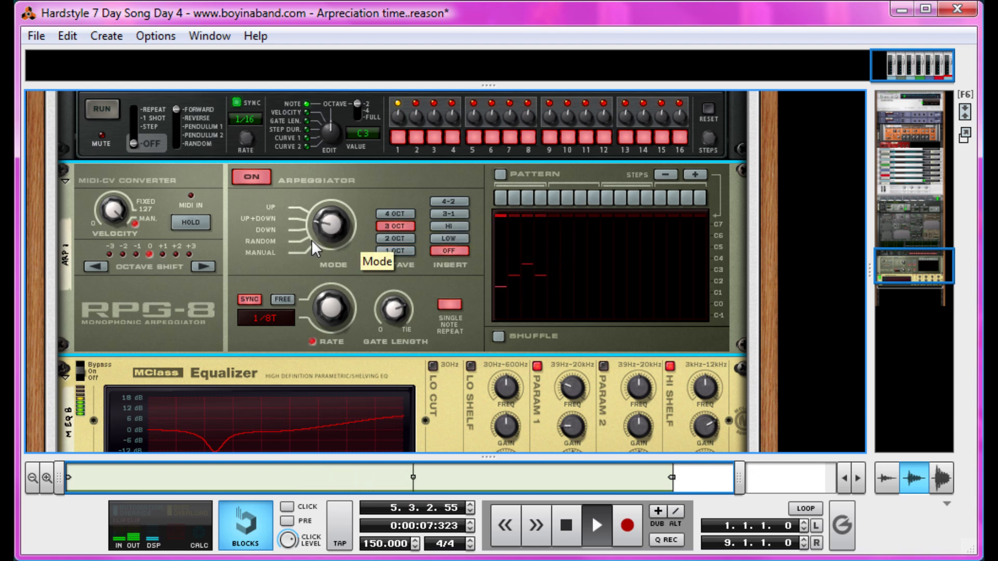
click(447, 201)
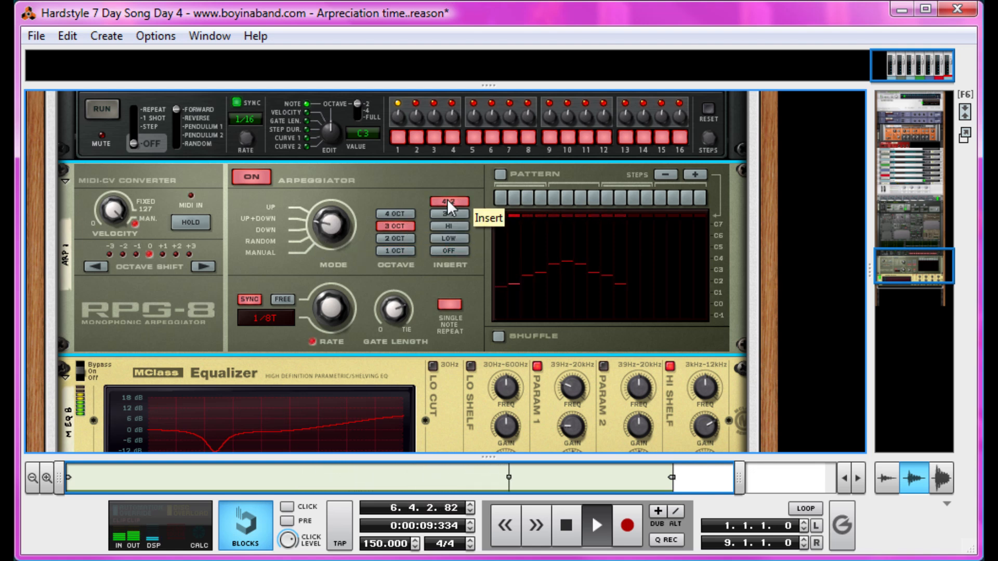
key(space)
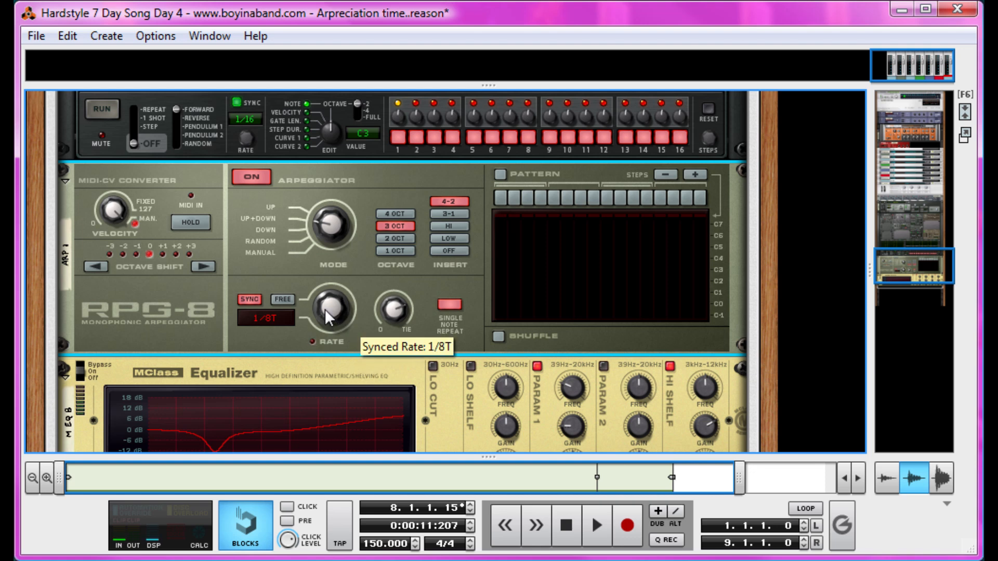
- Try a 1/16 arpeggiator rate with shuffle enabled and listen to the result
drag(325, 310, 325, 297)
key(space)
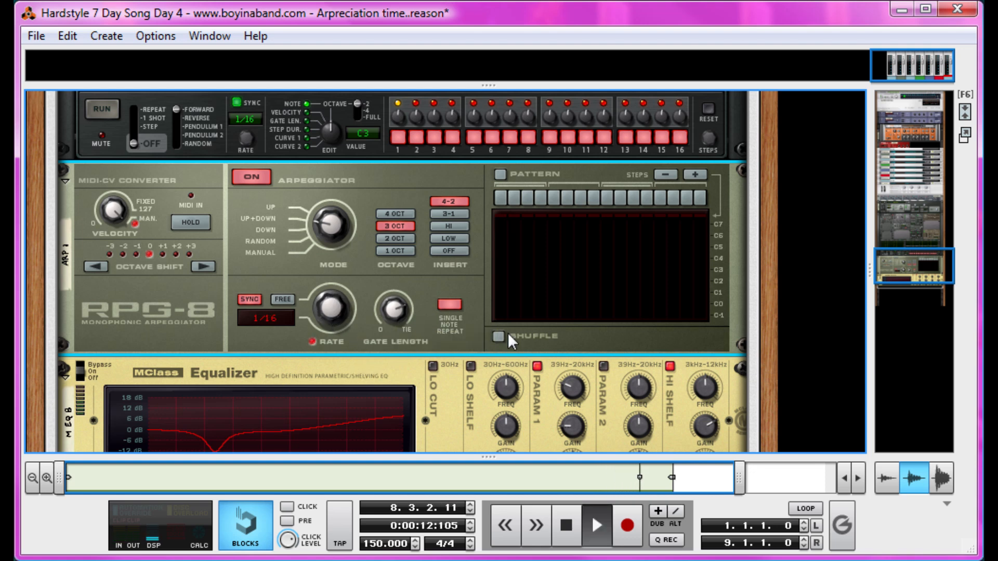
click(498, 341)
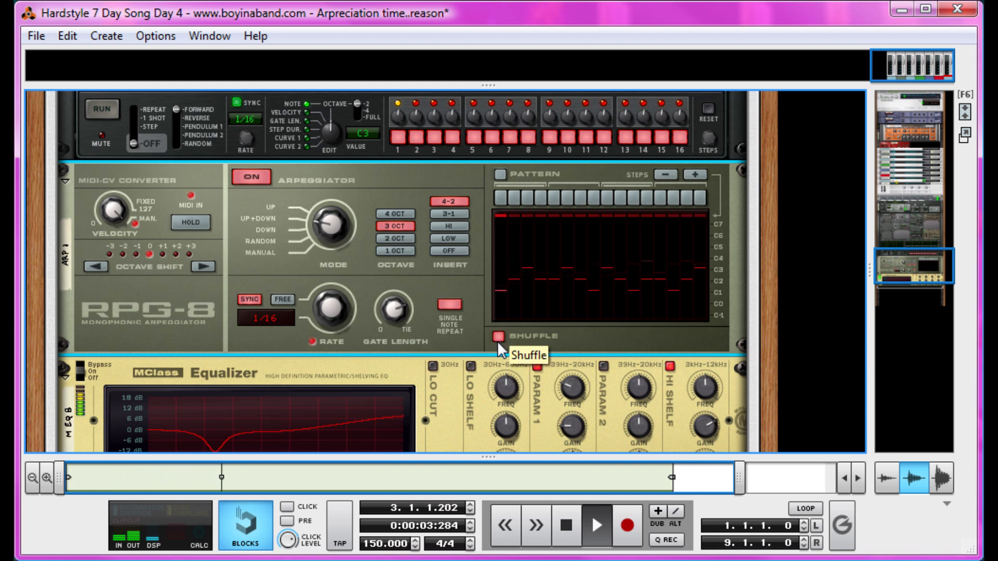
key(space)
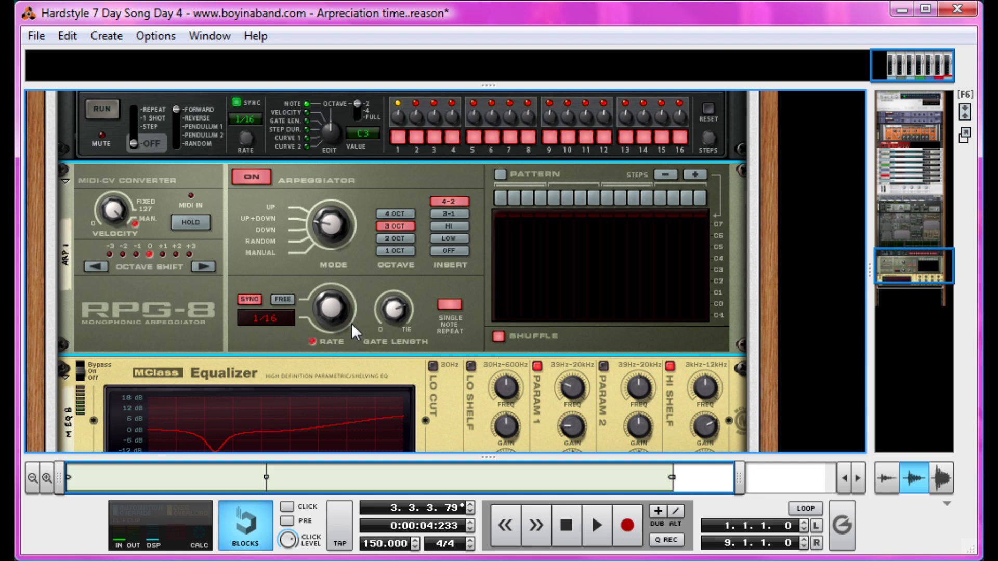
- Return the arpeggiator rate to 1/8T, turn shuffle off, and check the arp from the beginning of the block
drag(314, 320, 306, 332)
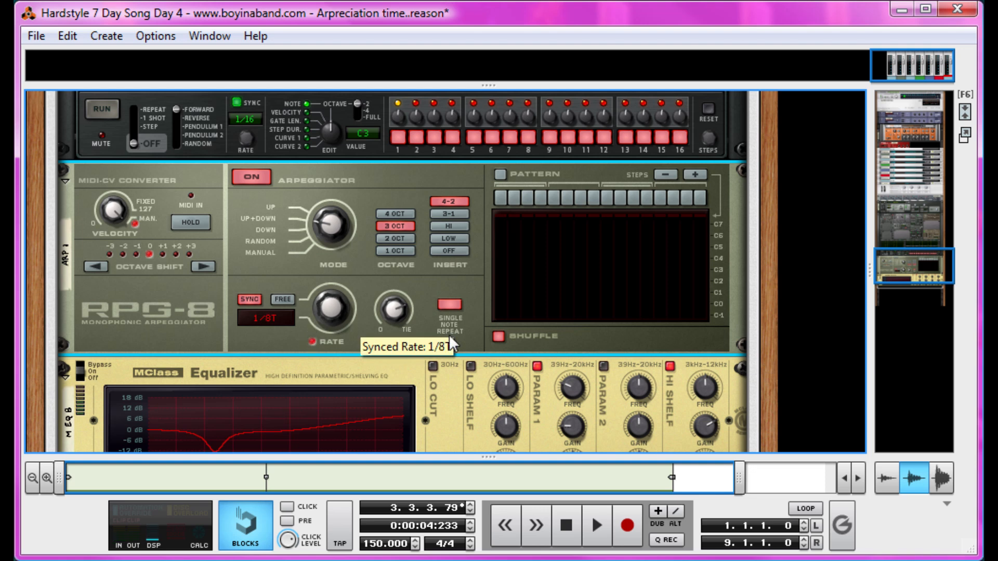
click(499, 336)
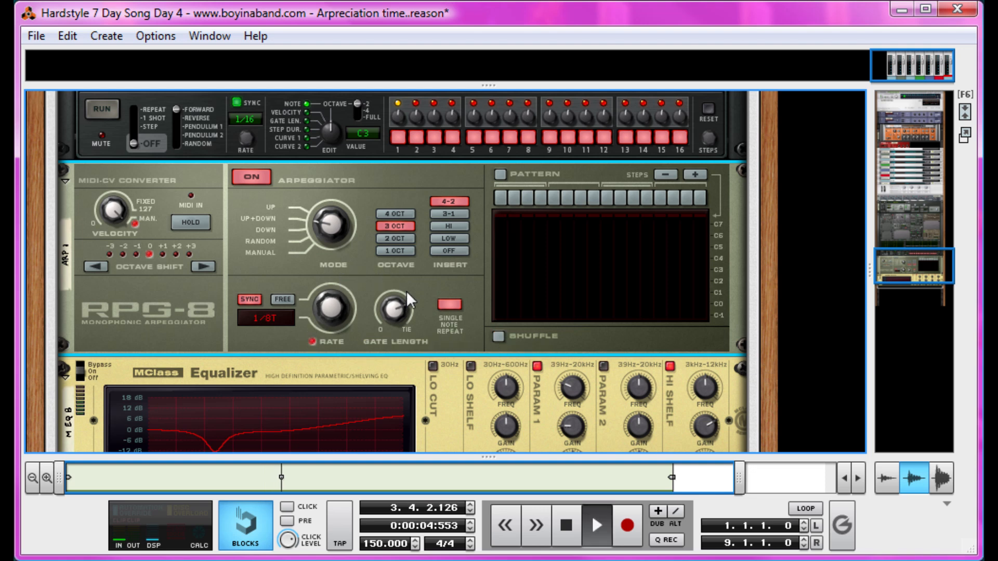
click(566, 527)
key(space)
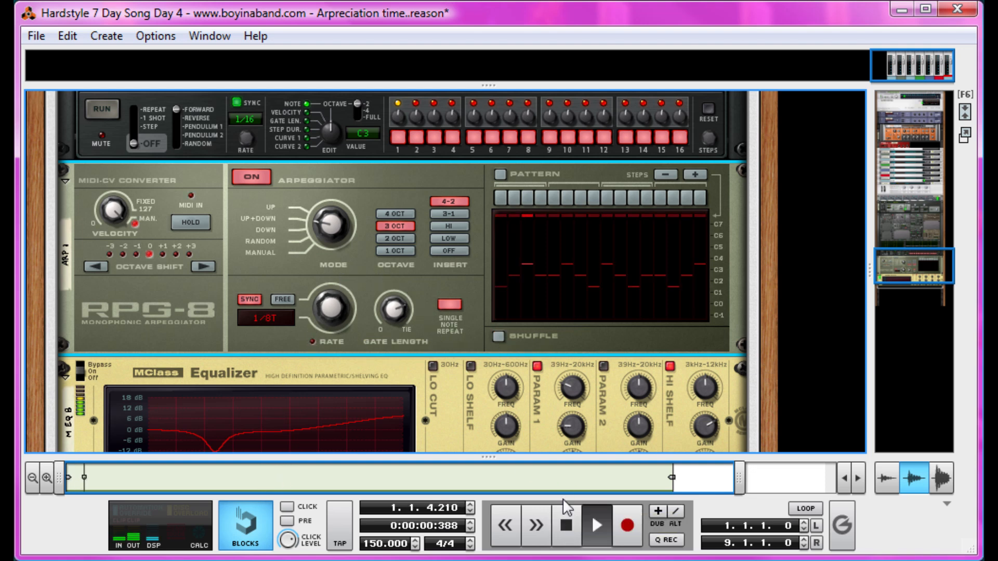
double_click(567, 528)
- Add an RV7000 Advanced Reverb below the Arp Combinator's Line Mixer and initialize its patch
scroll(232, 254, up, 8)
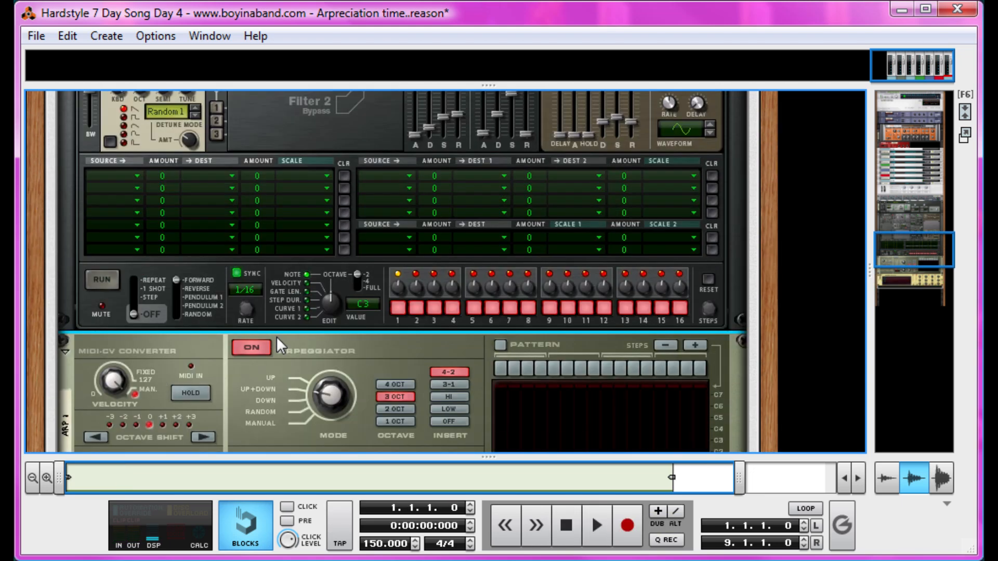
scroll(345, 349, up, 9)
right_click(597, 339)
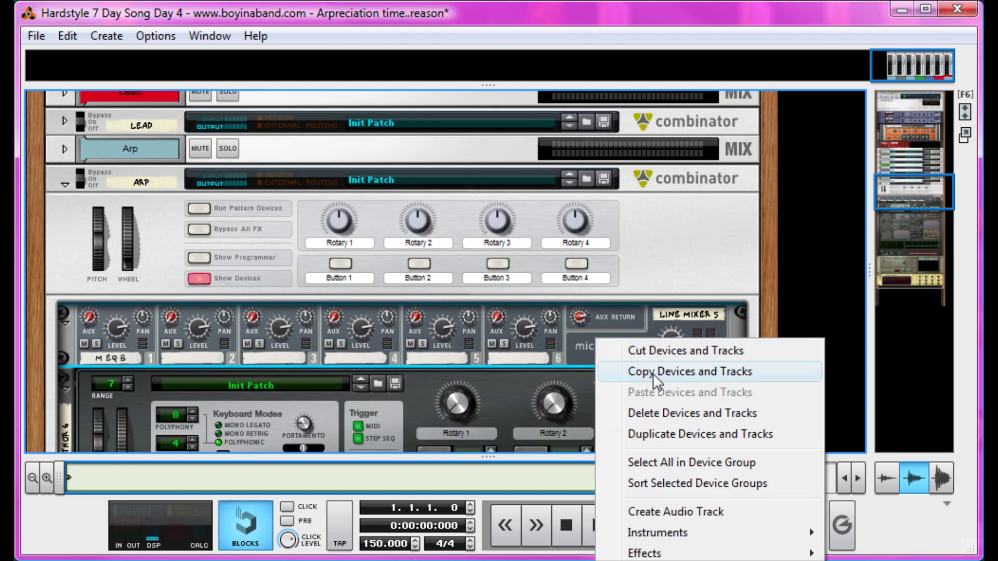
mouse_move(644, 553)
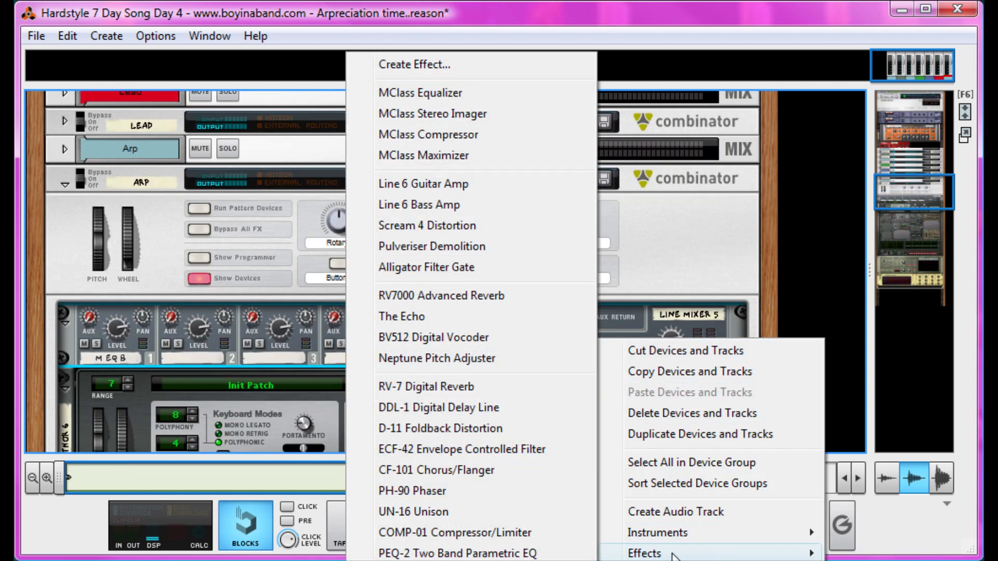
click(466, 292)
right_click(298, 385)
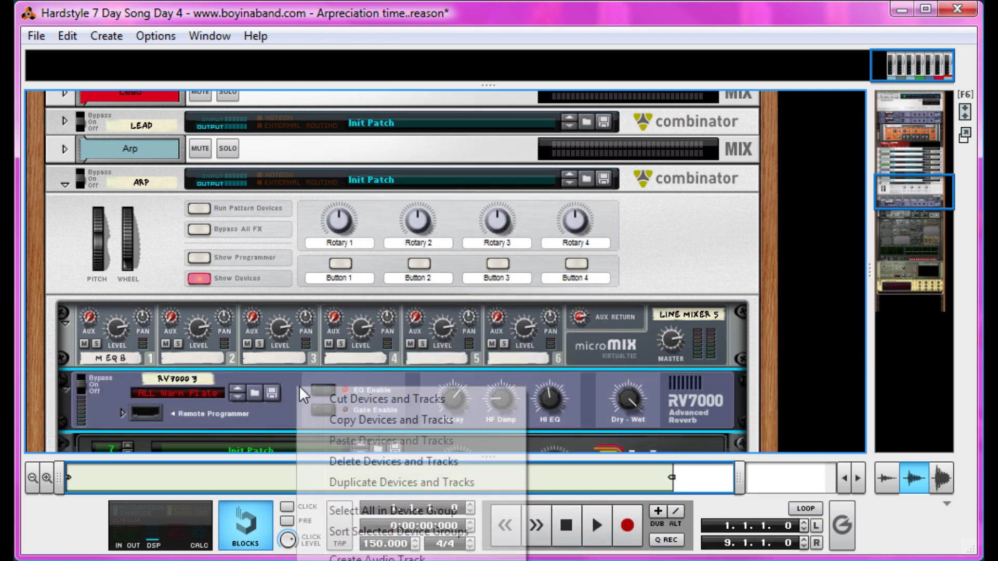
click(531, 427)
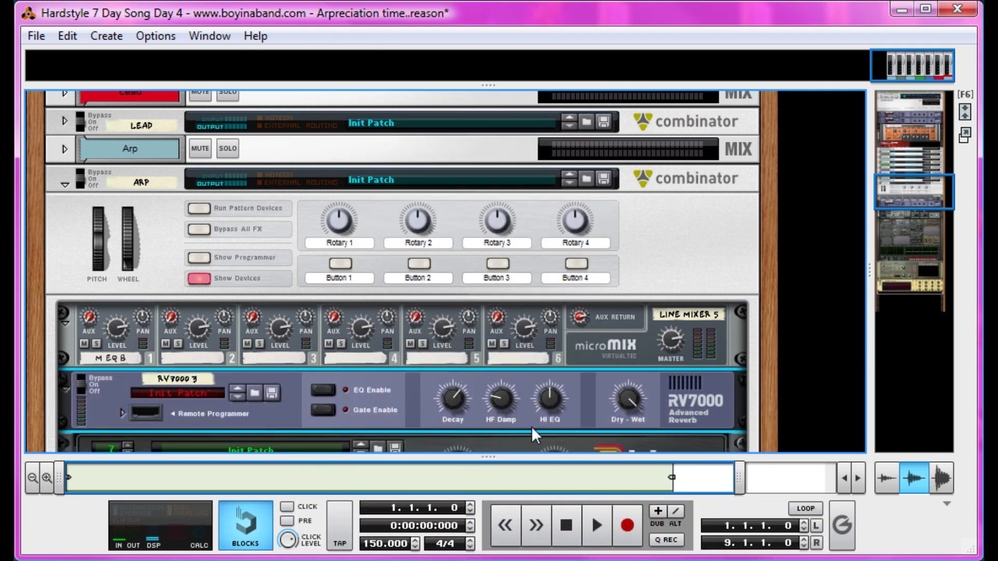
- Play back the arp and increase the RV7000 reverb's decay
key(space)
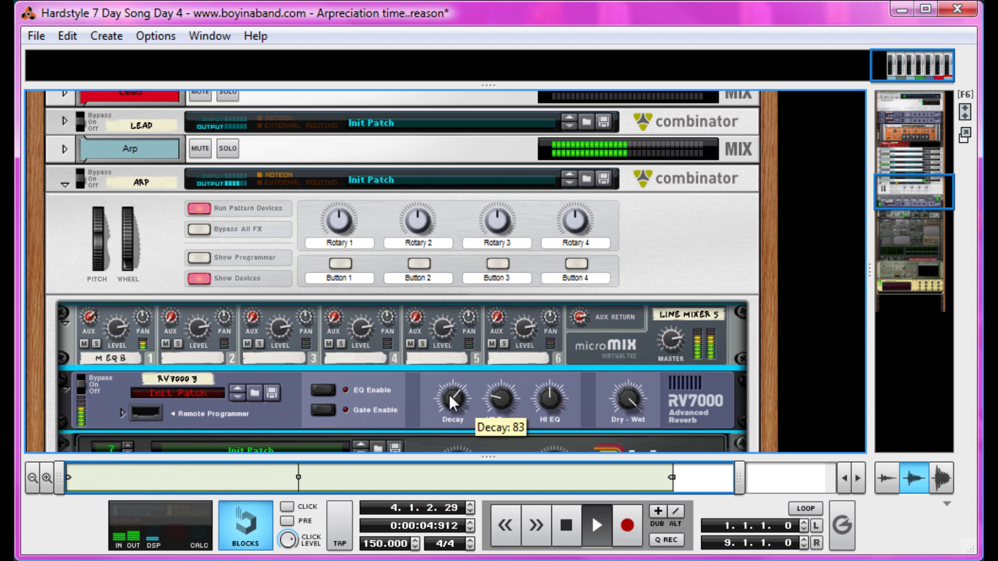
drag(448, 394, 449, 378)
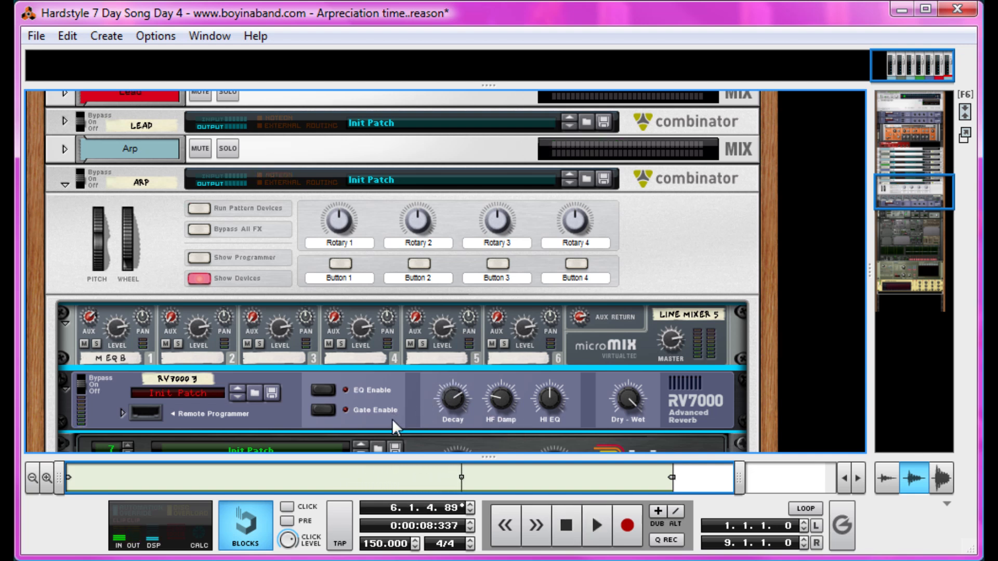
- Add an ECF-42 Envelope Controlled Filter to the Arp Combinator and place it above the Line Mixer
right_click(648, 347)
mouse_move(718, 558)
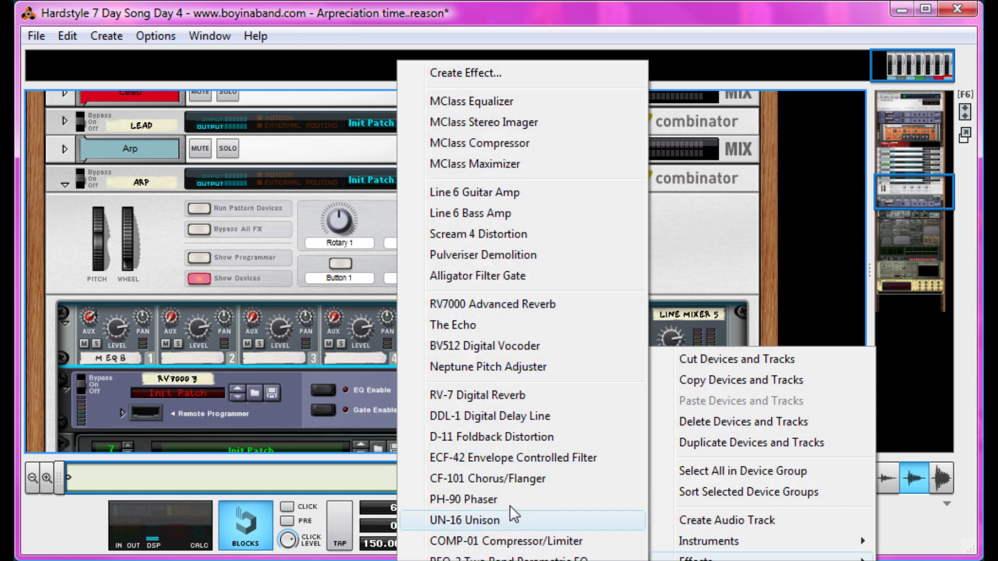
click(515, 457)
drag(70, 415, 68, 338)
- Adjust the ECF-42 filter's resonance and raise its frequency while playing back the arp
drag(161, 335, 163, 322)
key(space)
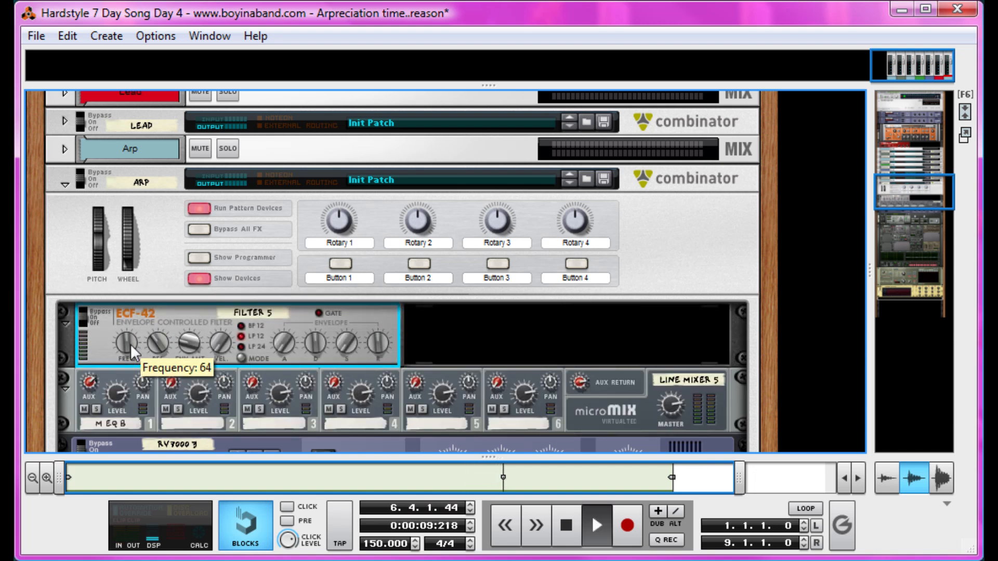
drag(130, 344, 147, 305)
key(space)
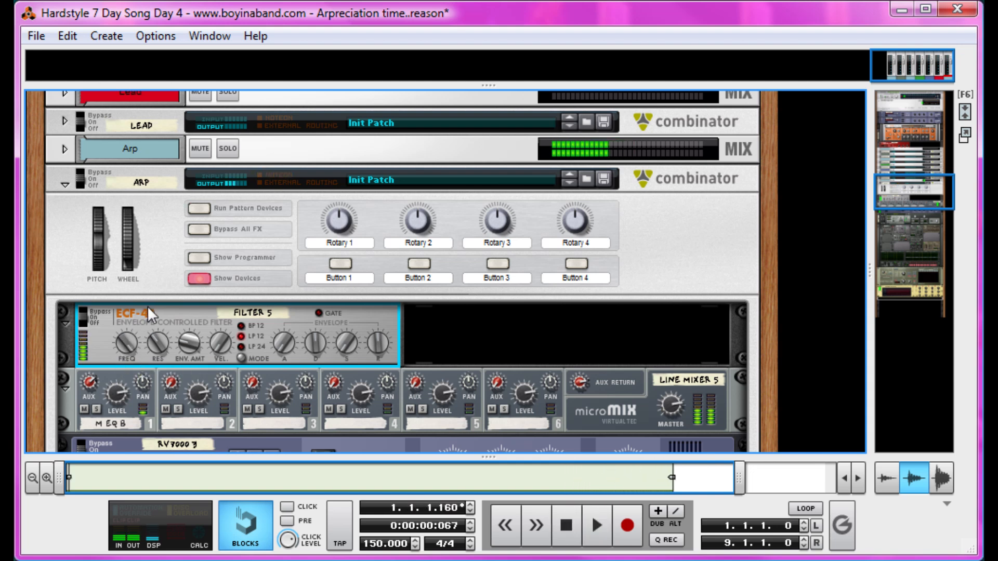
- Create an automation lane for the ECF-42's frequency, draw an 8-bar clip across the Not Drop block, and open it
alt+click(127, 341)
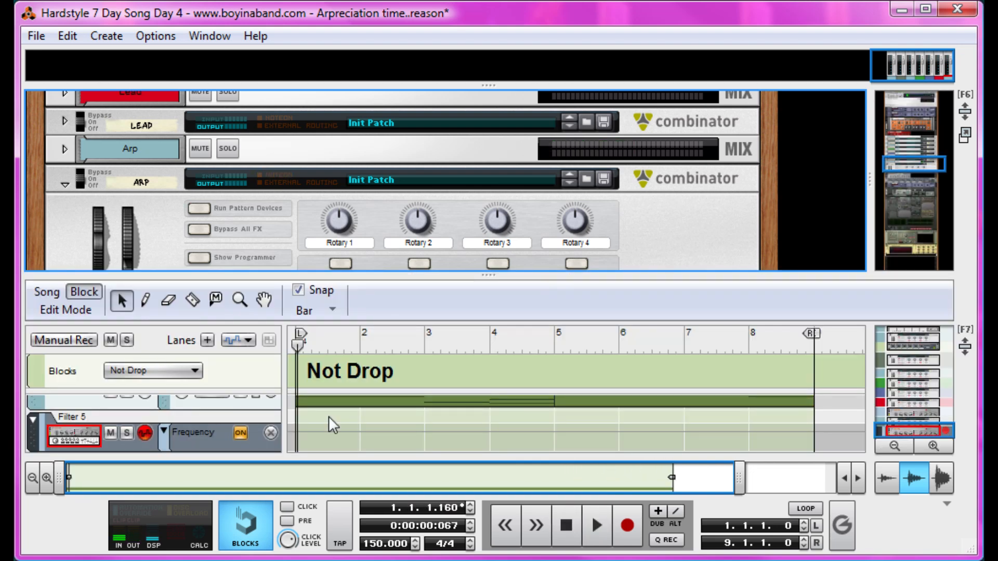
drag(410, 272, 427, 63)
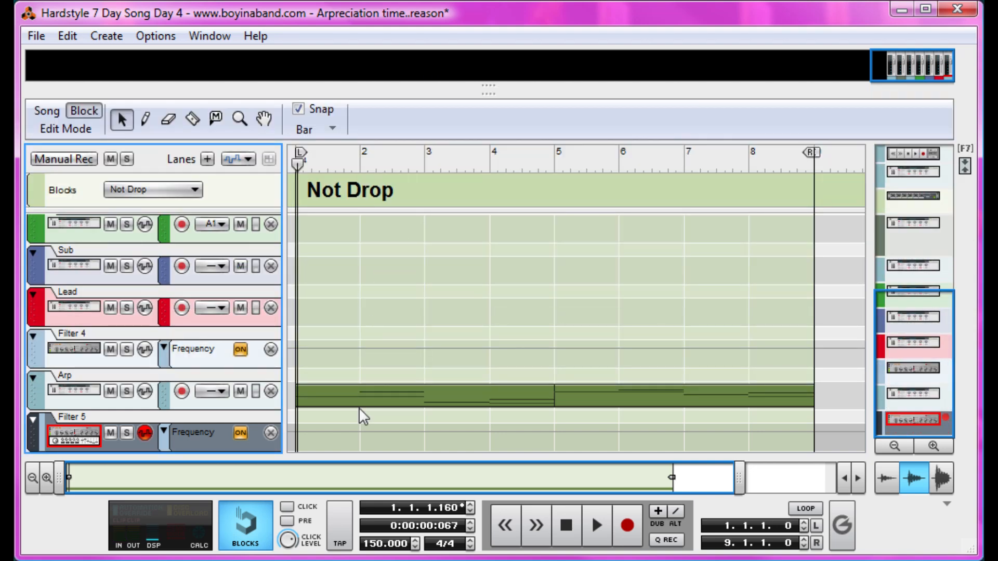
key(w)
drag(313, 430, 784, 417)
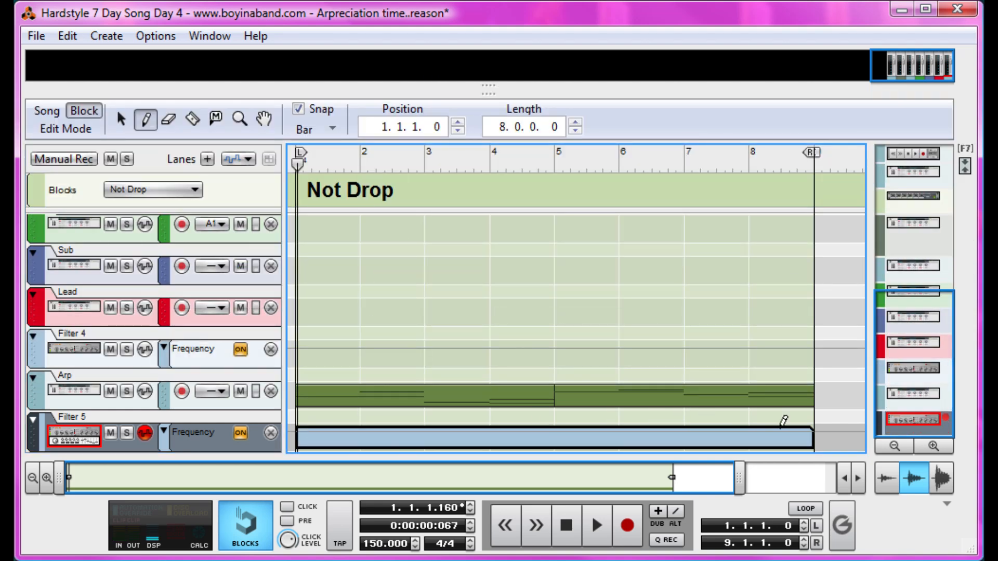
double_click(769, 444)
- Draw a rising frequency ramp from a low value at the block's start to 126 at 4.4.3, and play it back
click(307, 441)
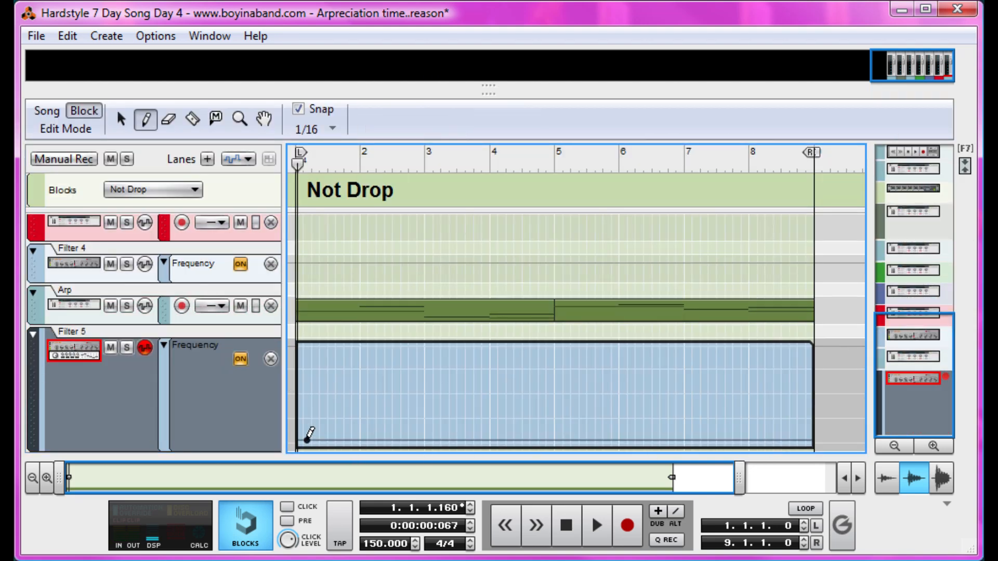
click(547, 347)
key(q)
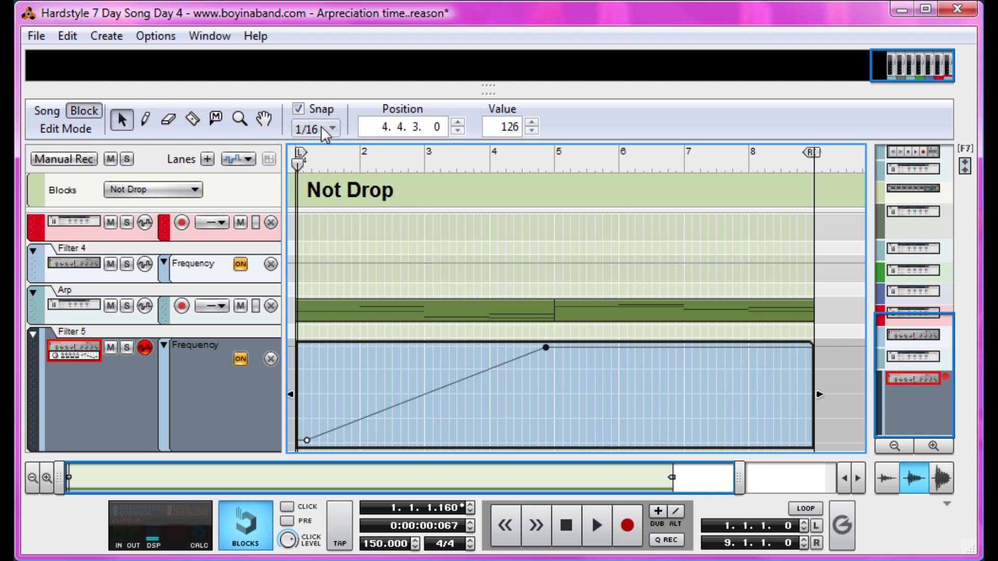
key(space)
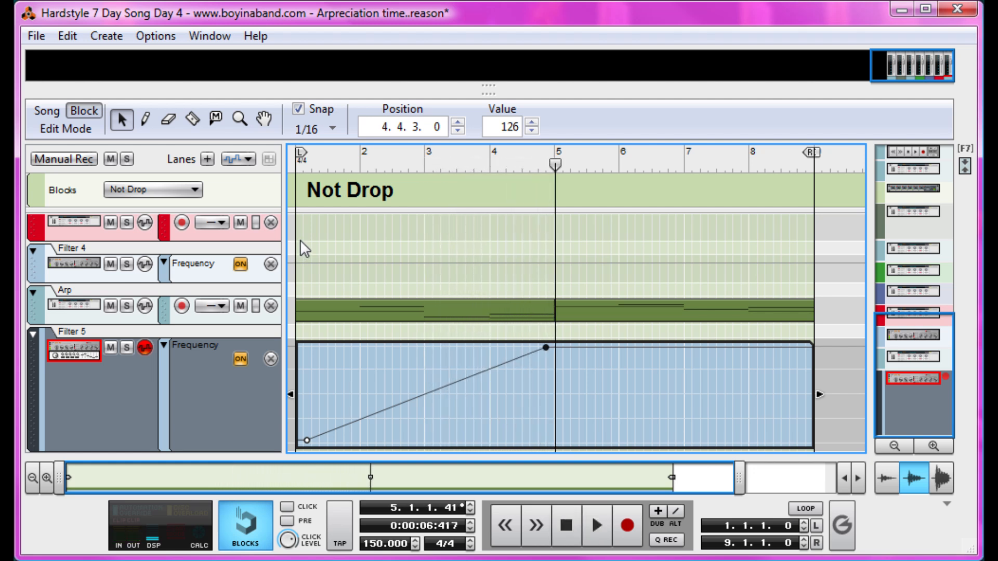
- Create an automation lane for the arp Thor's Filter Env Decay, draw a clip over bars 5 to 8, and open it
drag(489, 94, 420, 515)
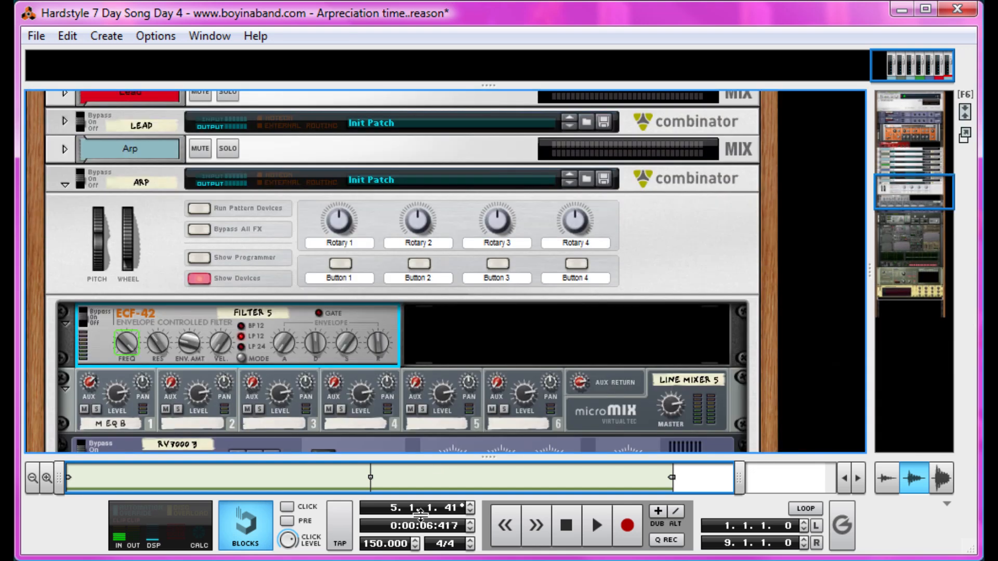
scroll(450, 348, down, 10)
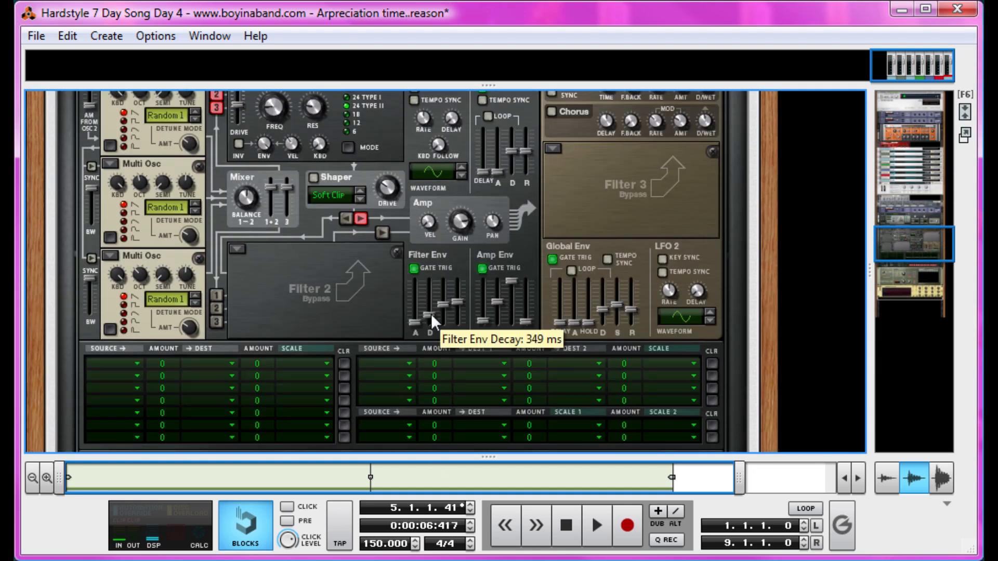
alt+click(431, 313)
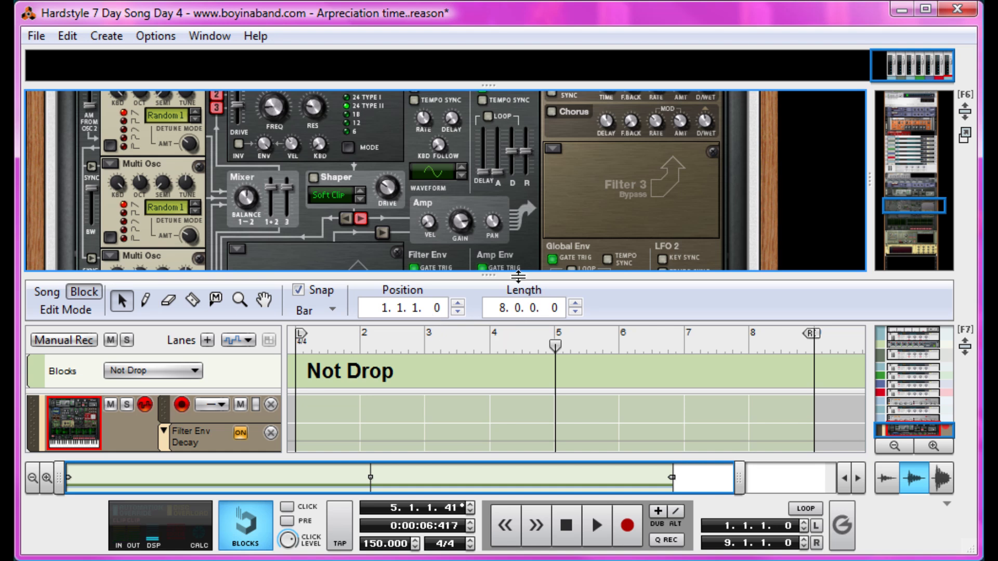
drag(518, 277, 511, 34)
key(w)
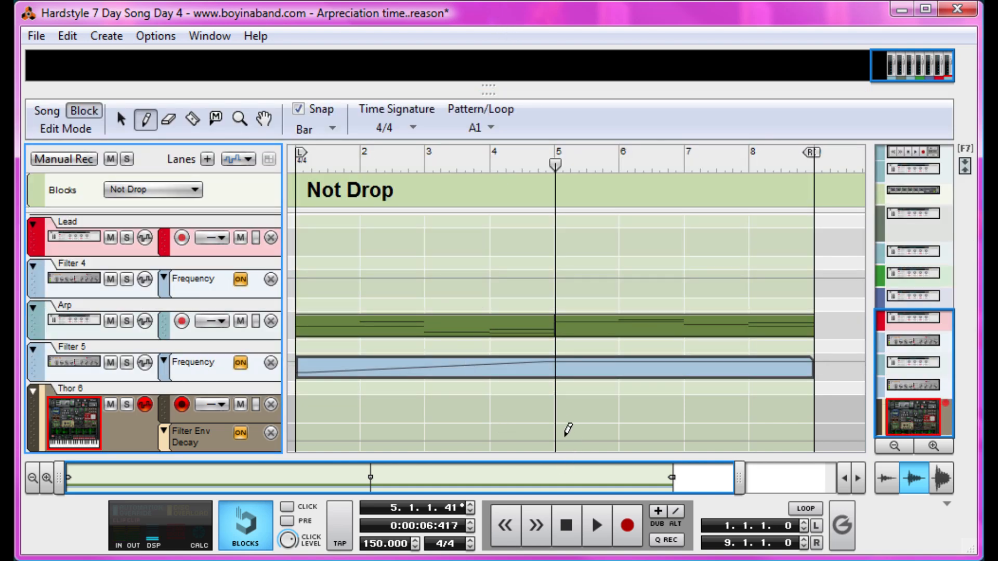
drag(568, 430, 759, 419)
key(q)
double_click(728, 442)
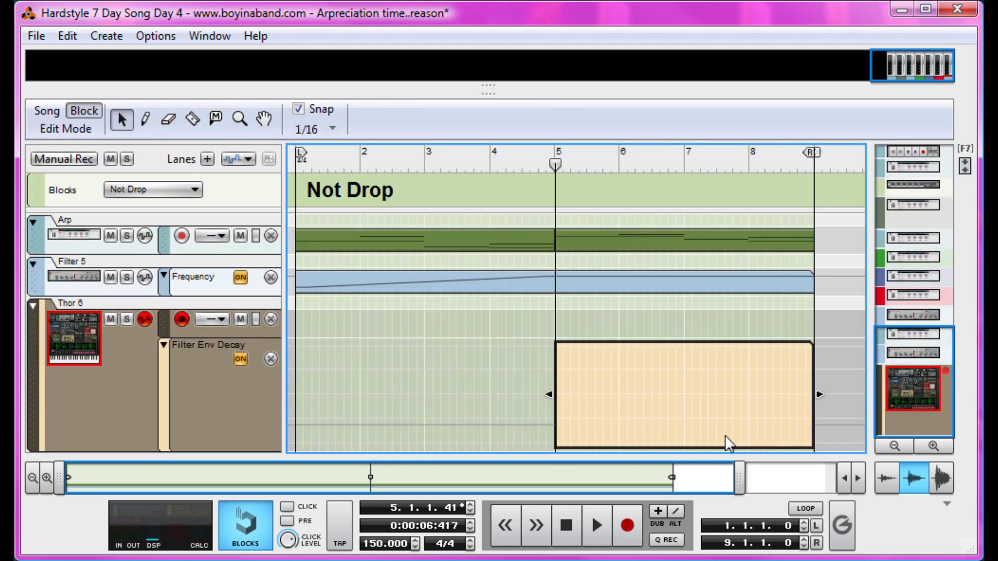
- Draw a Filter Env Decay ramp rising from the start of bar 5 to 121 at 8.4.3, and listen to the result
key(w)
click(563, 426)
click(806, 351)
key(q)
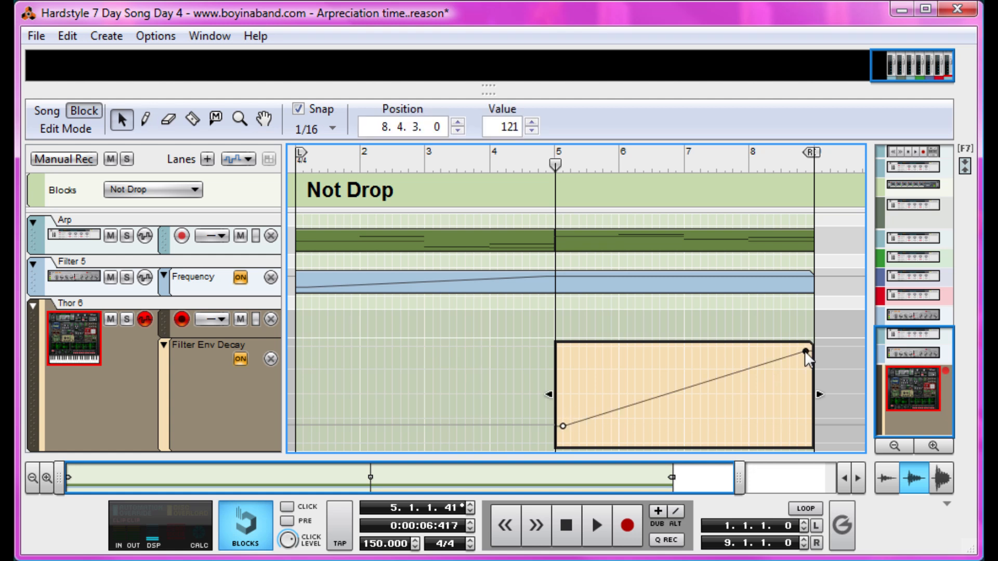
key(space)
drag(530, 165, 538, 161)
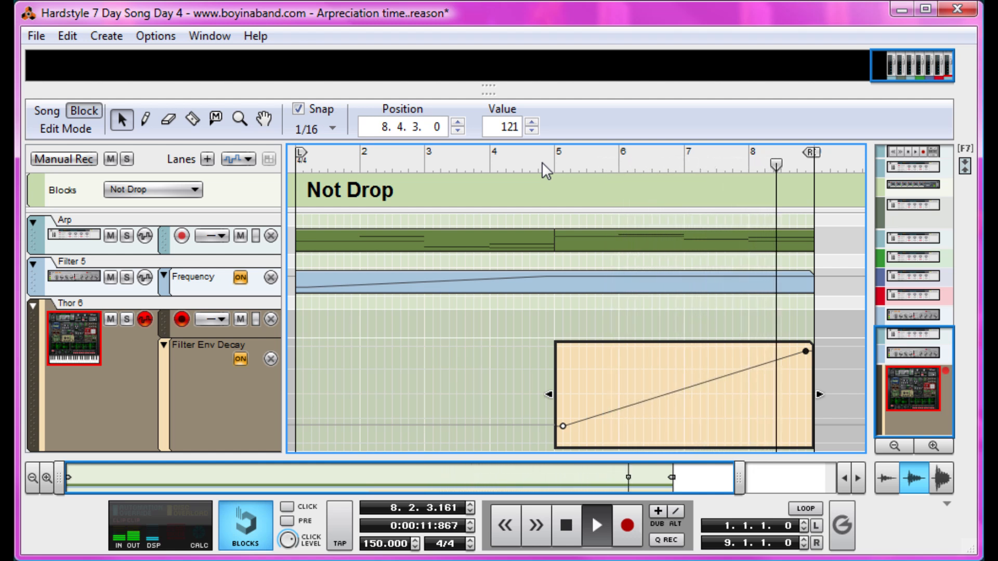
key(space)
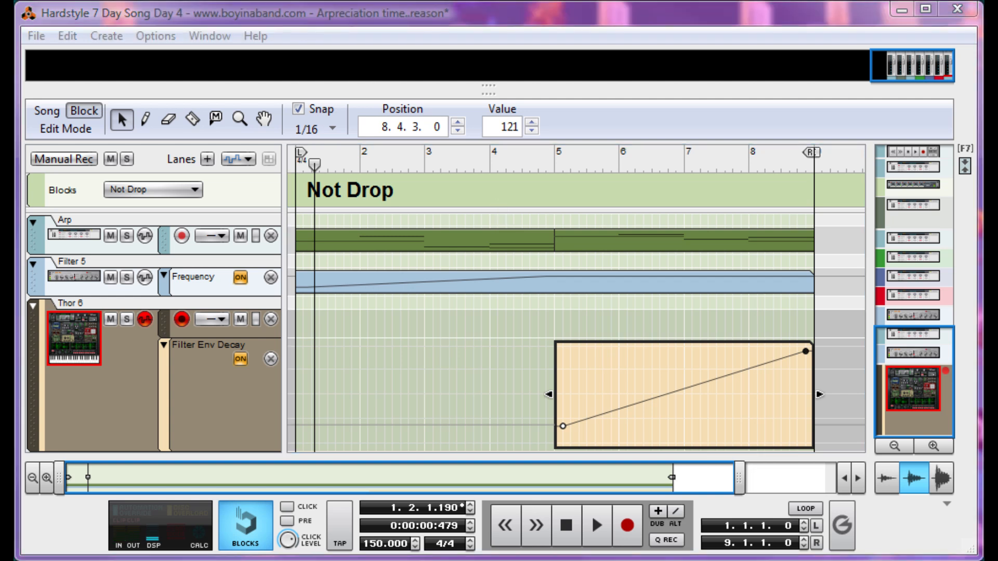
- Delete the Filter 5 frequency clip and the Thor Filter Env Decay clip from the Not Drop block
click(393, 240)
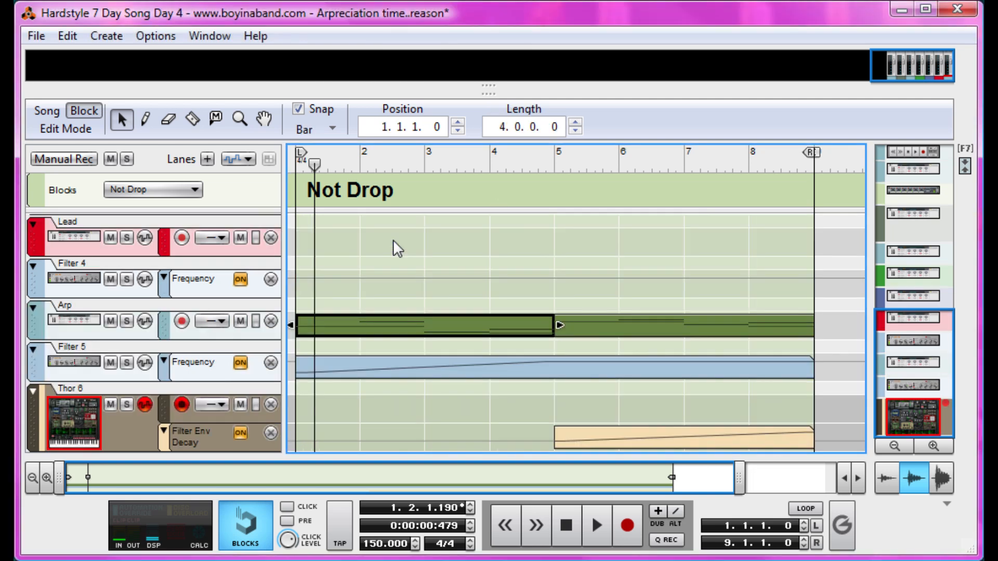
click(400, 372)
key(Delete)
click(660, 439)
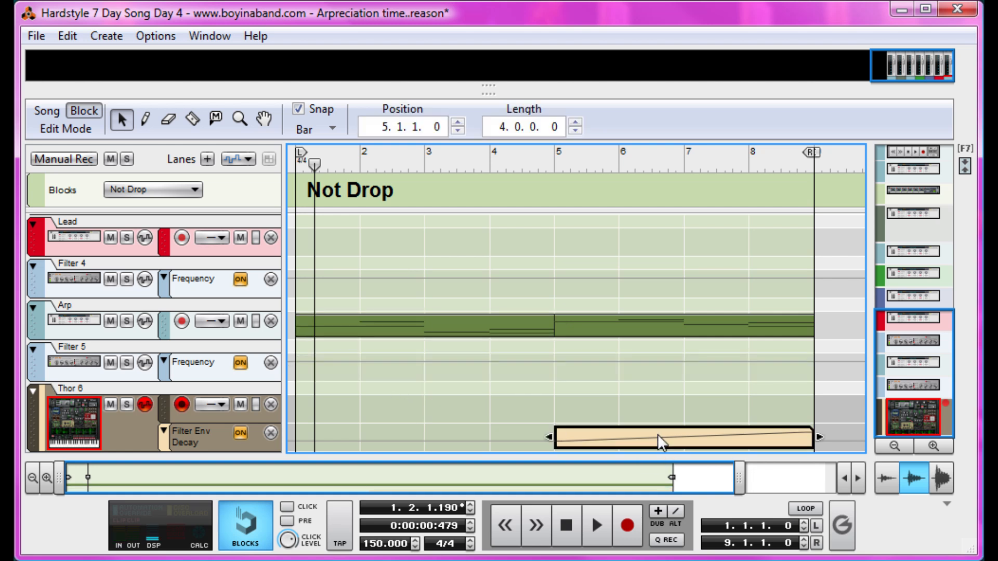
key(Delete)
- Return to the start of the block and open the first Arp clip with all eight bars of notes in view
click(360, 161)
click(313, 160)
double_click(412, 325)
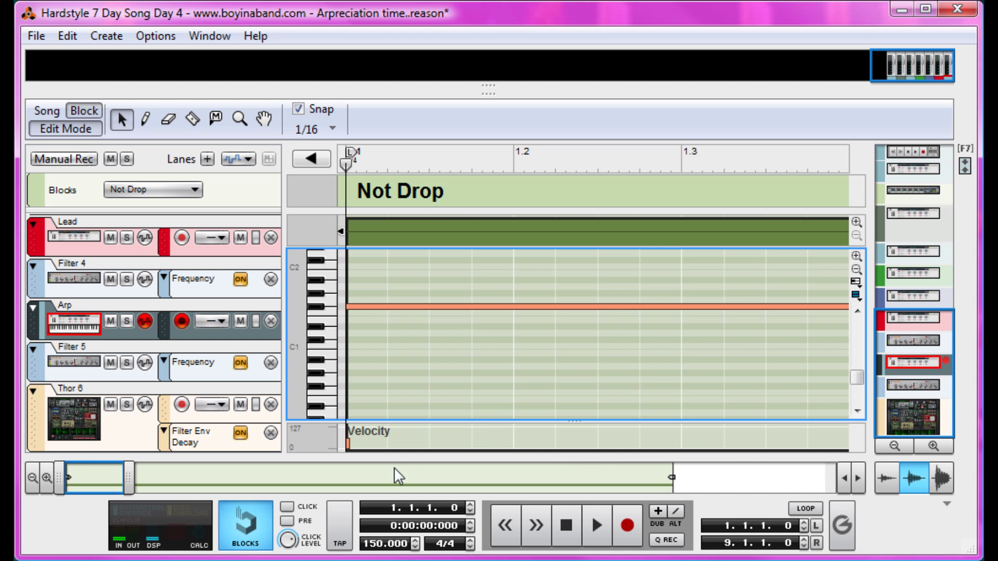
drag(127, 478, 682, 500)
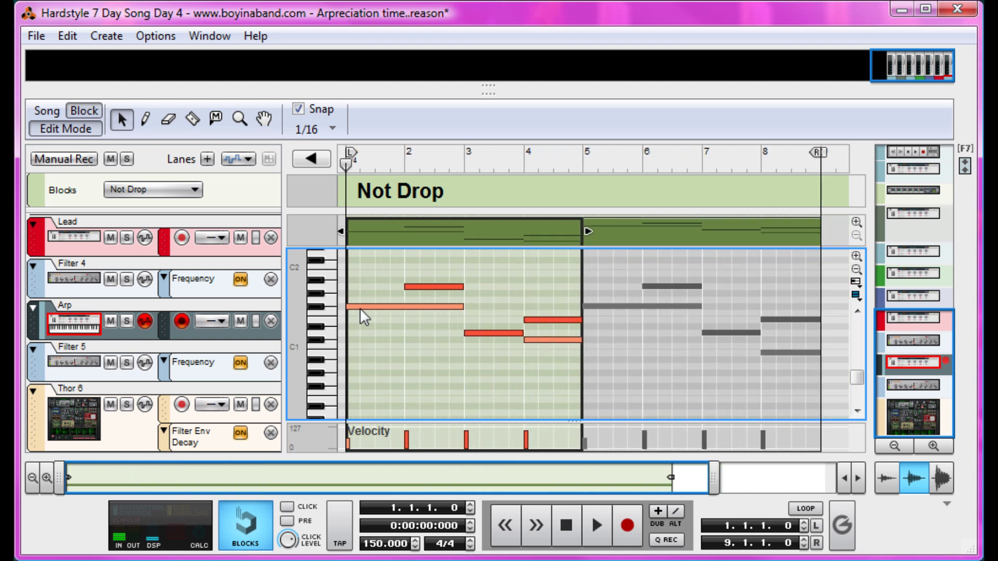
- Examine the pitches, lengths and velocities of the individual notes in the first four-bar Arp clip
click(411, 307)
click(419, 287)
click(508, 336)
click(542, 339)
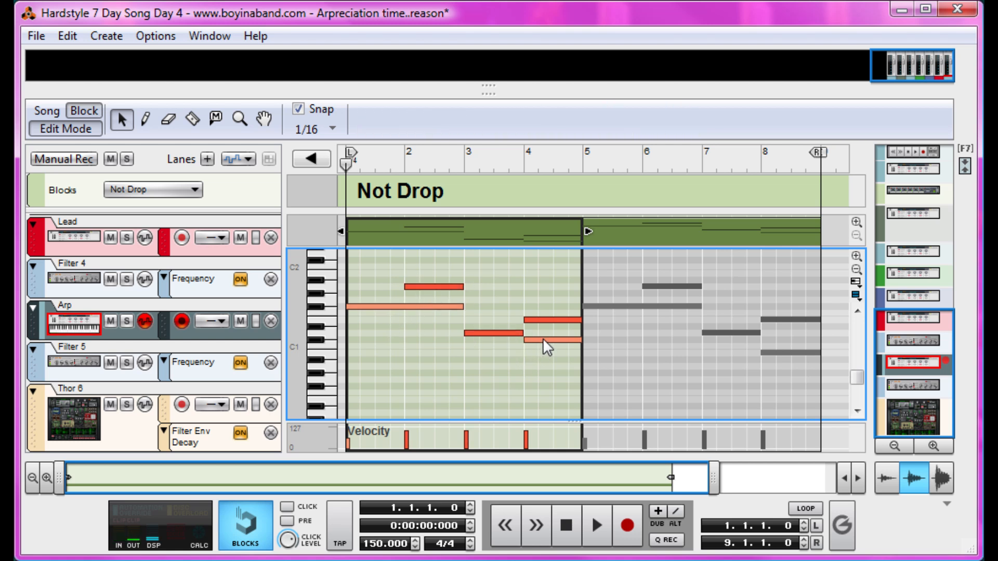
click(776, 348)
click(410, 307)
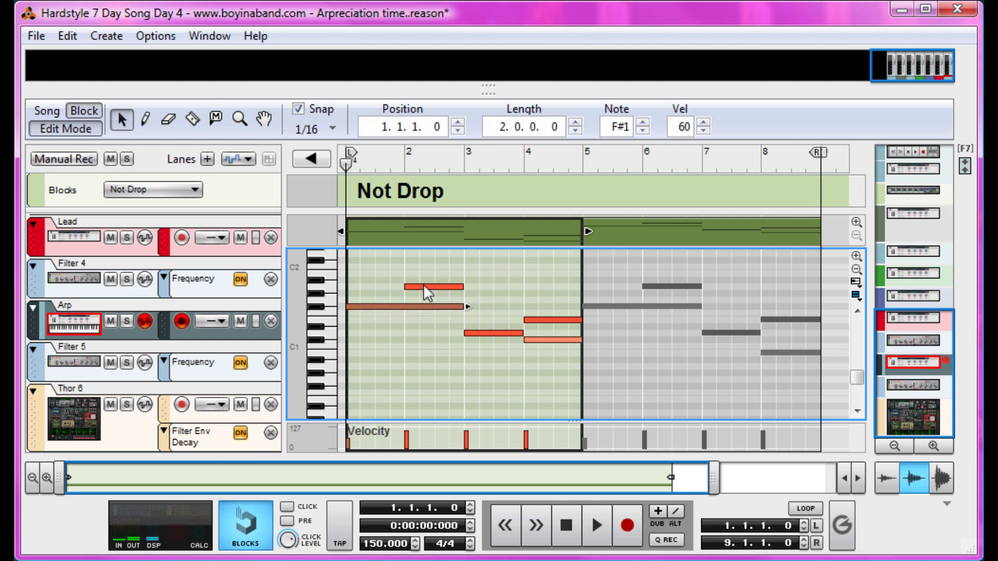
click(426, 287)
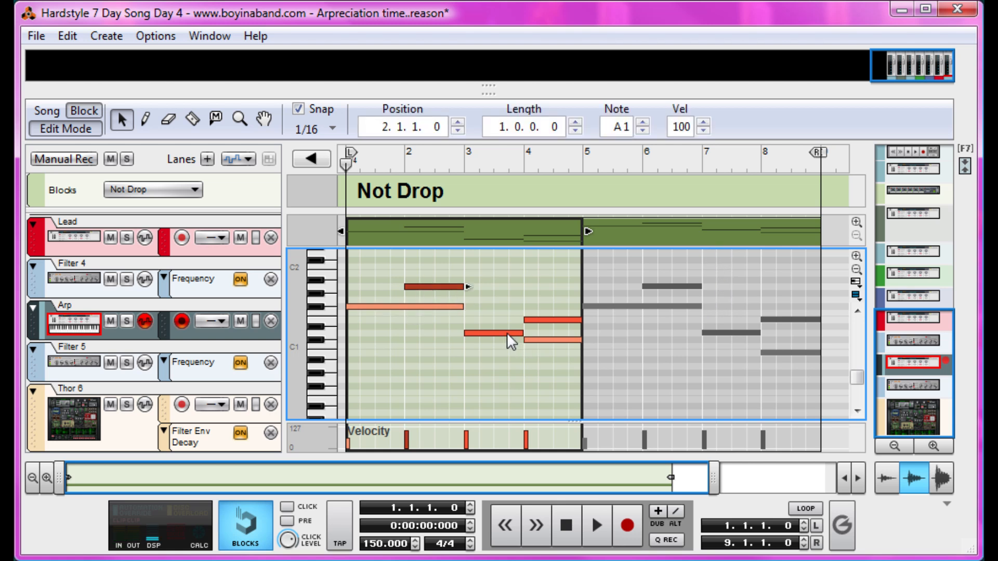
click(507, 333)
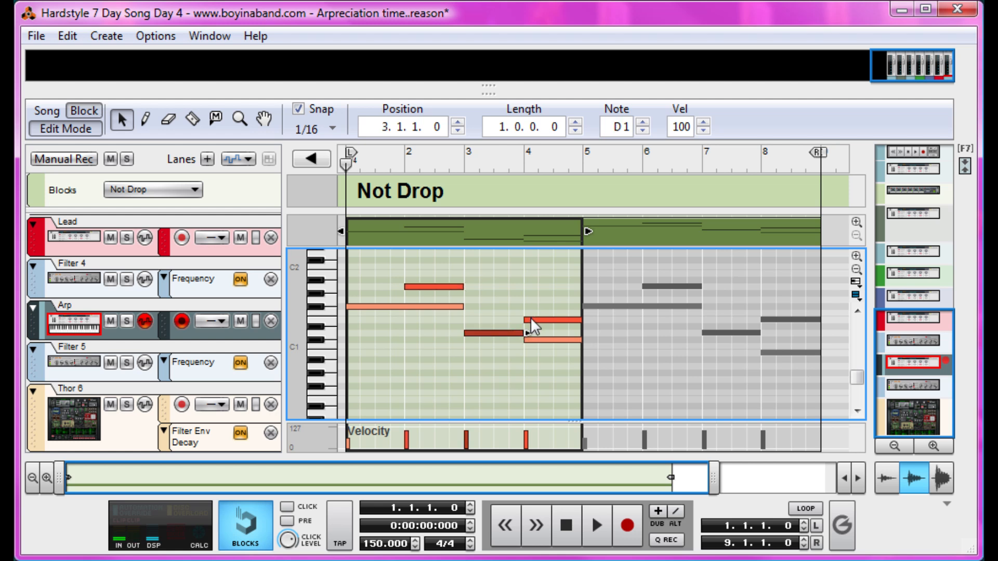
click(531, 320)
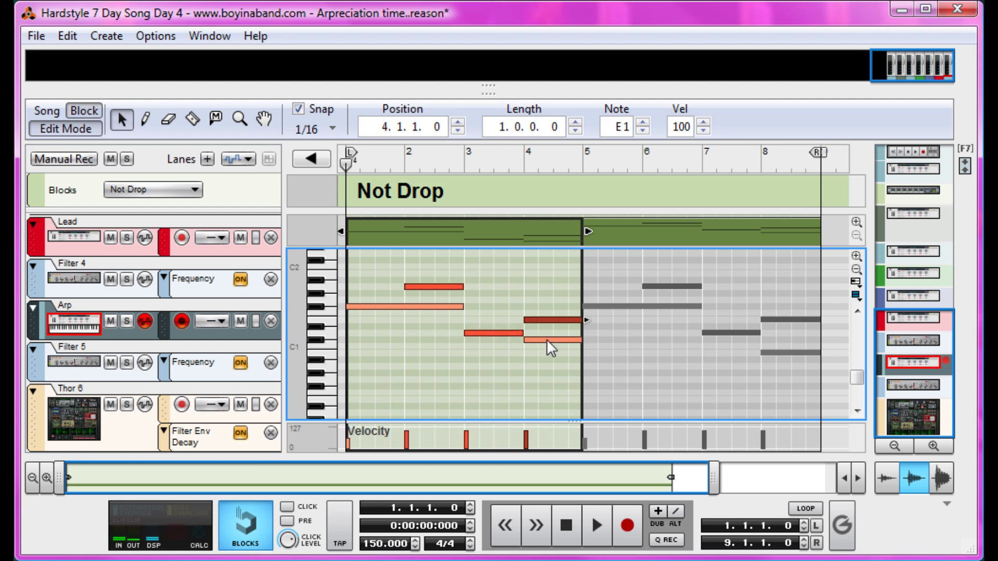
click(547, 340)
click(681, 364)
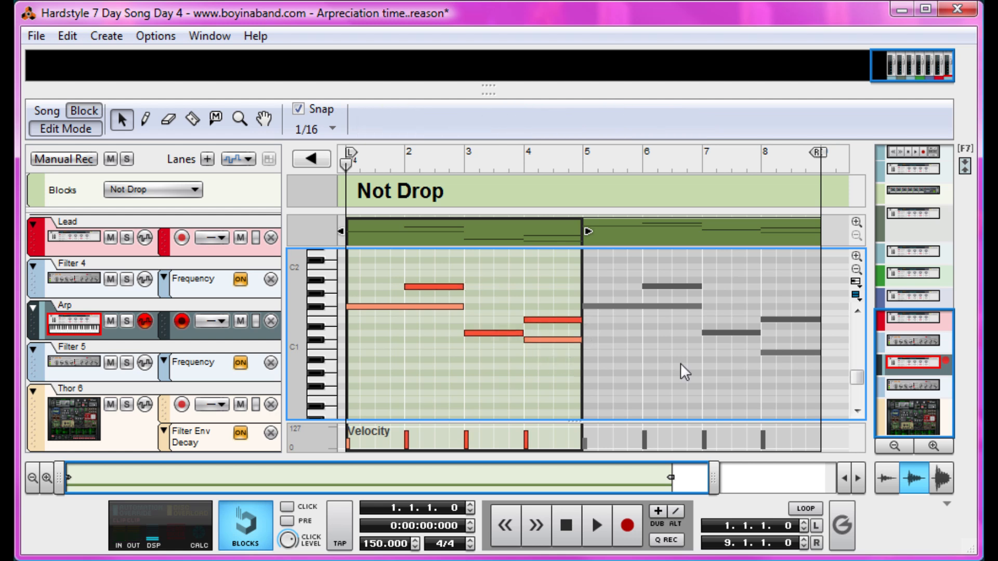
- Compare the second Arp clip's notes with the first clip, play back the arp, and return to the start
double_click(775, 354)
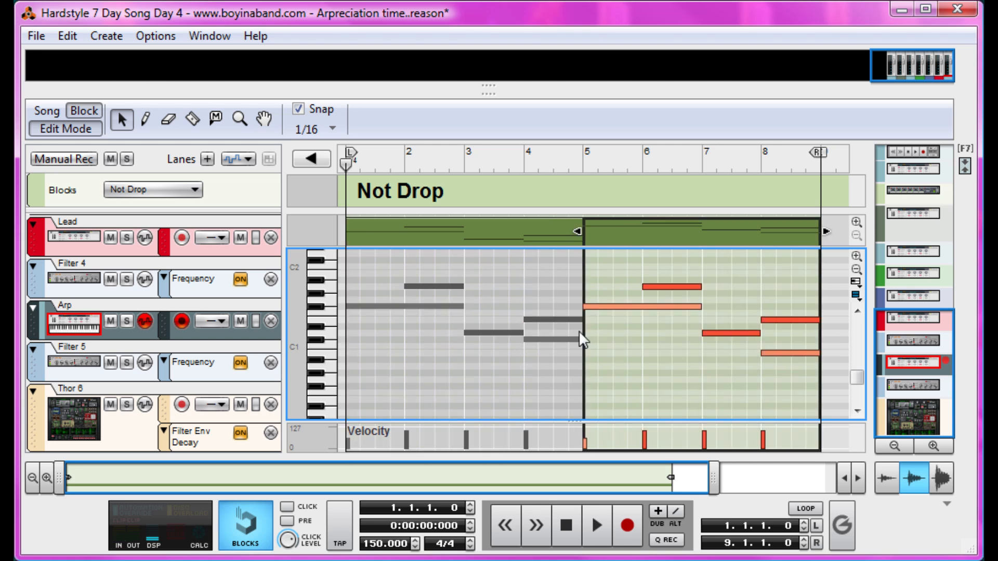
double_click(508, 233)
key(space)
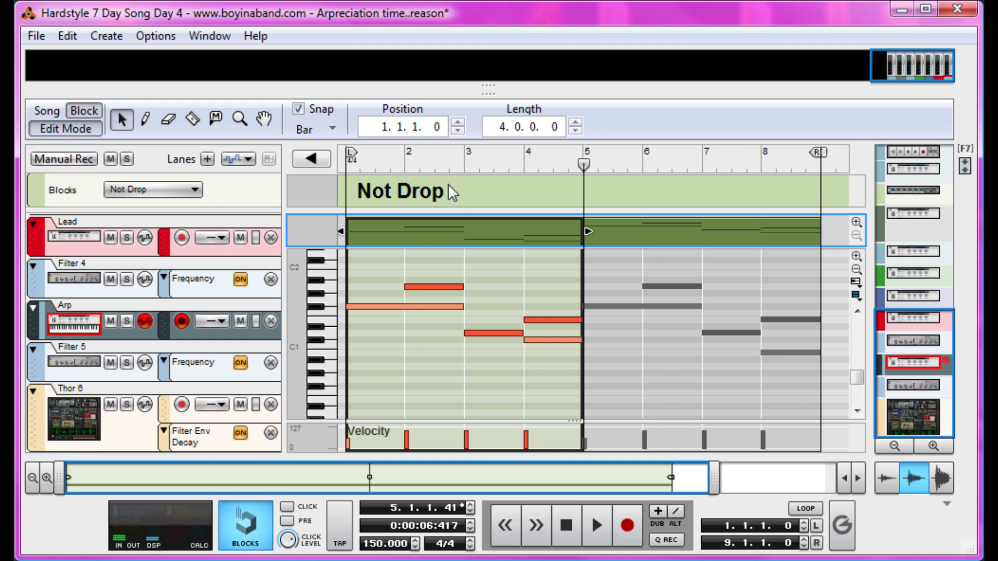
drag(460, 159, 165, 137)
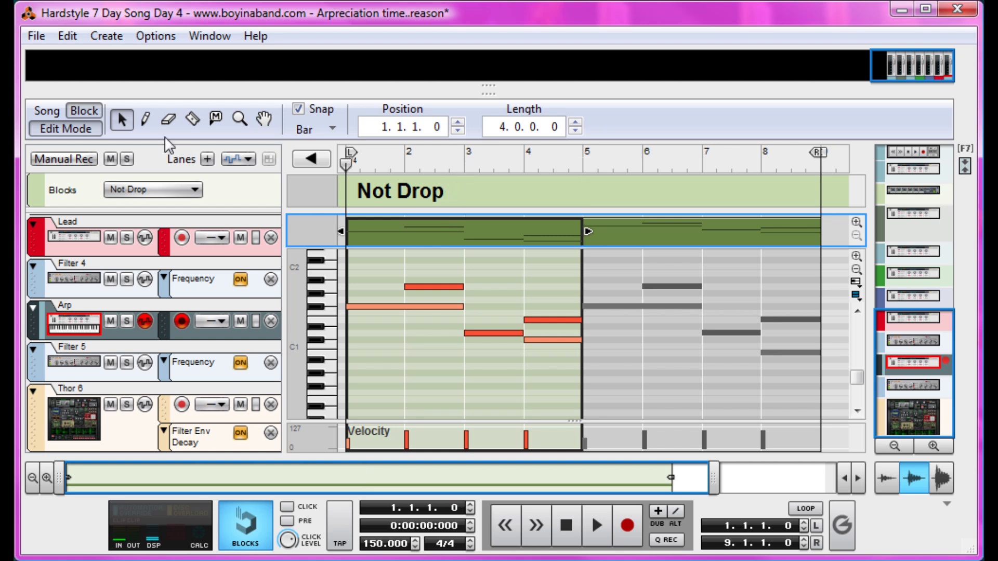
- Show the rack, fold the Arp Combinator, and create a new Combinator below it
key(F6)
scroll(367, 308, up, 10)
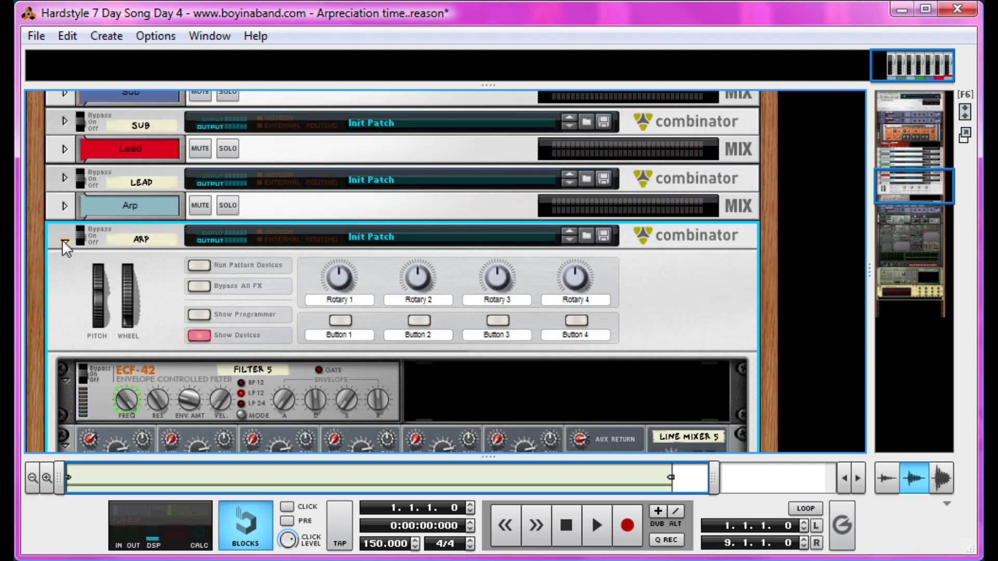
click(65, 242)
right_click(166, 313)
mouse_move(332, 468)
click(433, 466)
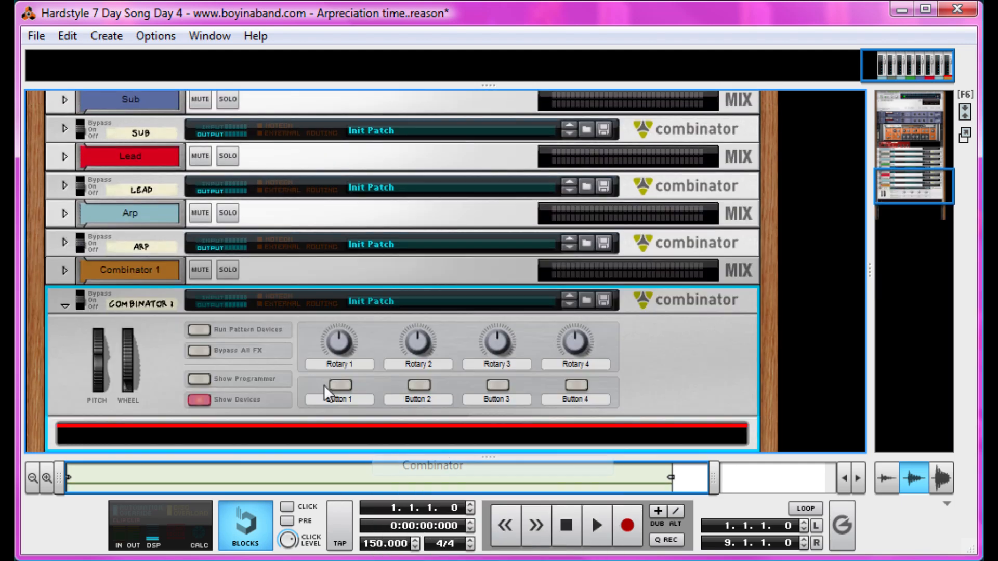
- Rename the new Combinator as Pad
double_click(155, 300)
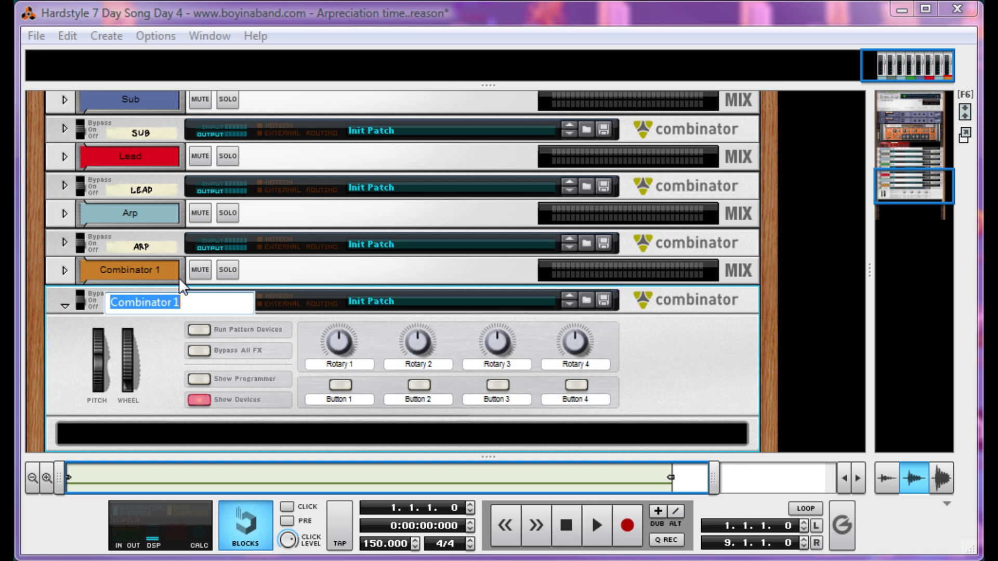
text(Pad)
key(Return)
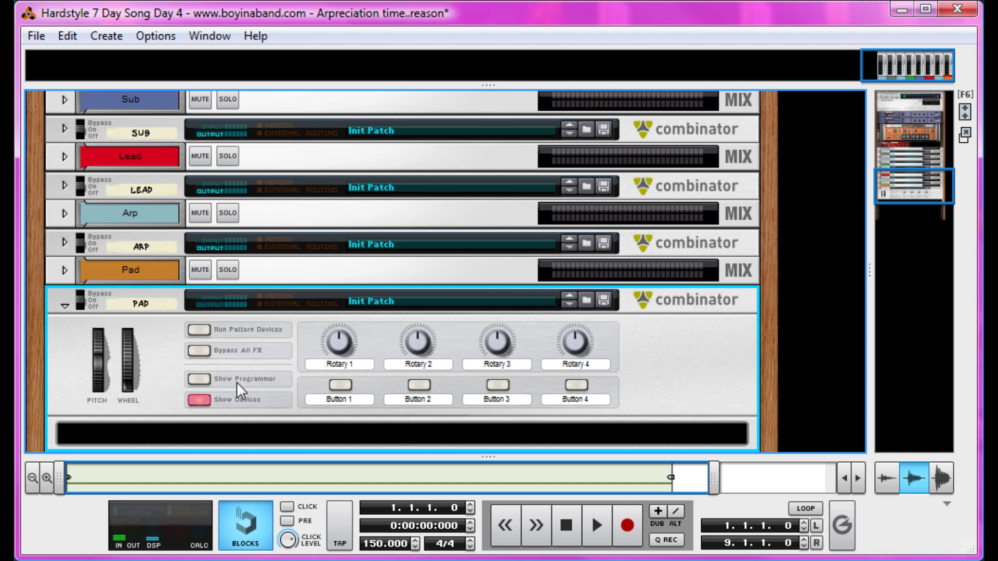
scroll(290, 353, down, 1)
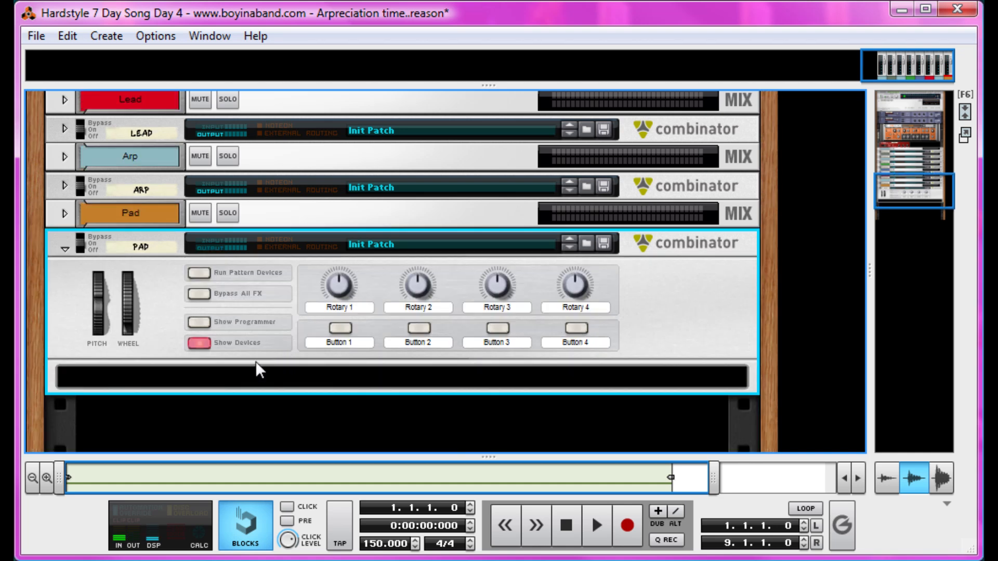
- Add a Line Mixer 6:2 and a Thor synthesizer beneath it inside the Pad Combinator
right_click(250, 377)
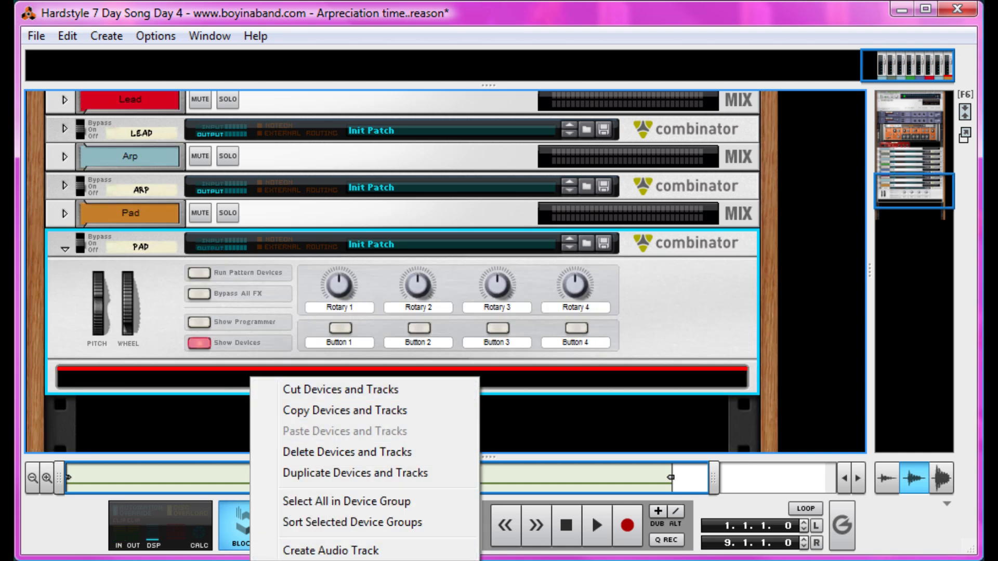
click(382, 560)
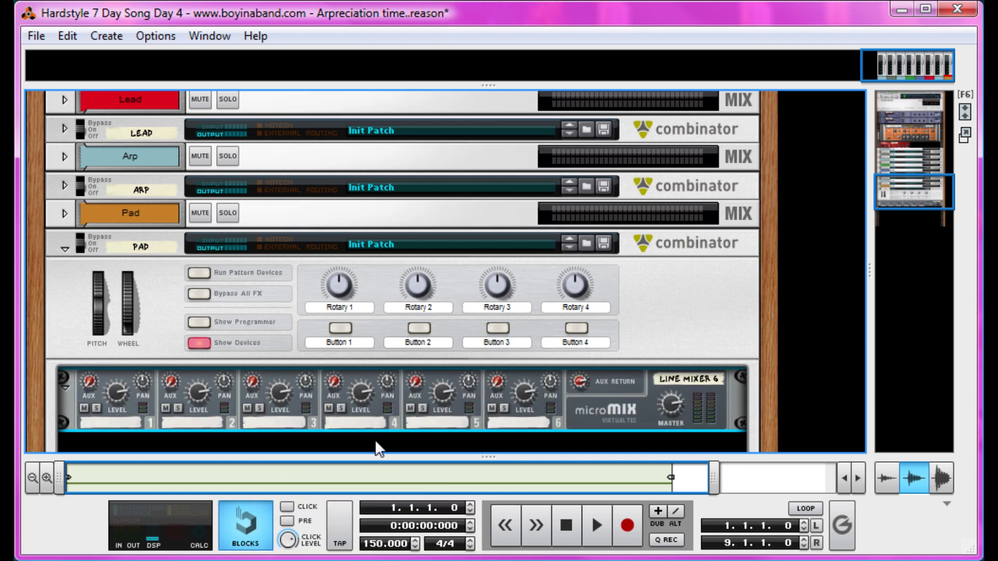
right_click(376, 439)
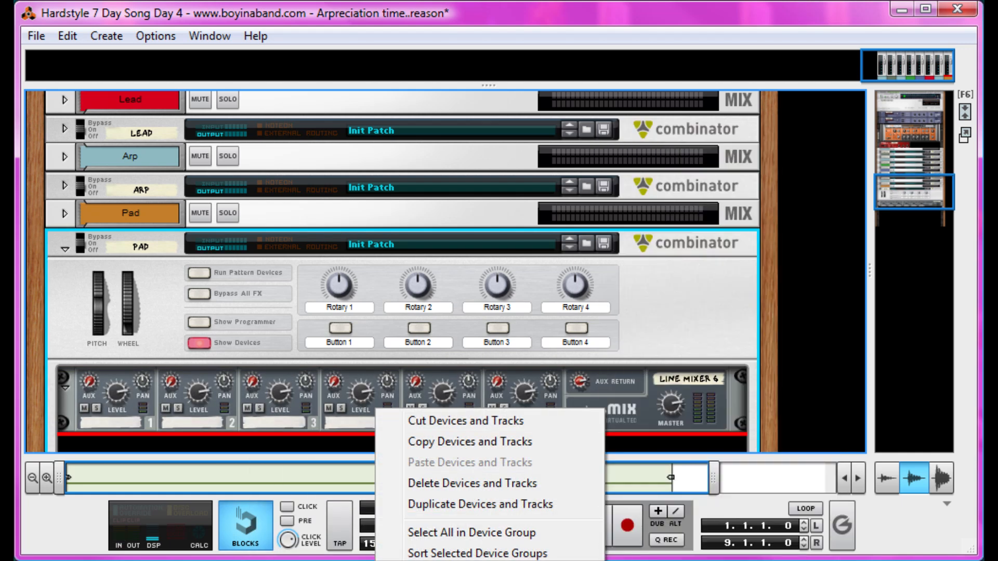
click(645, 560)
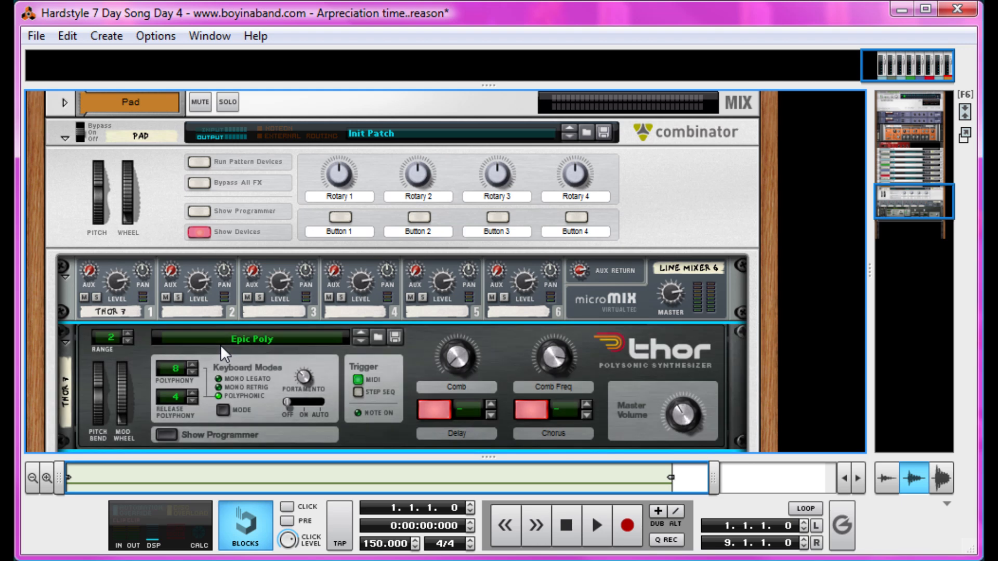
- Show the new Thor's programmer and initialize its patch
click(337, 432)
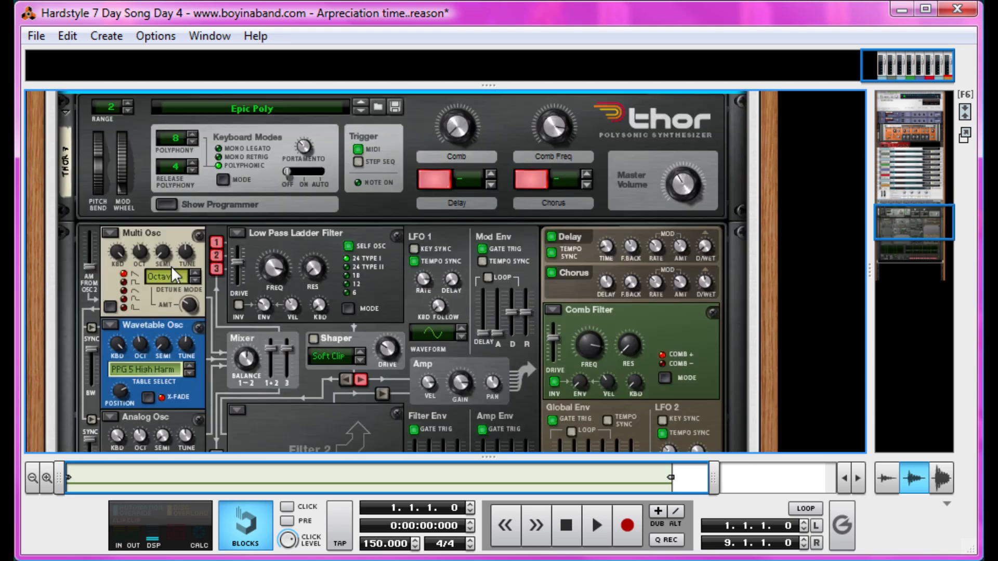
right_click(283, 391)
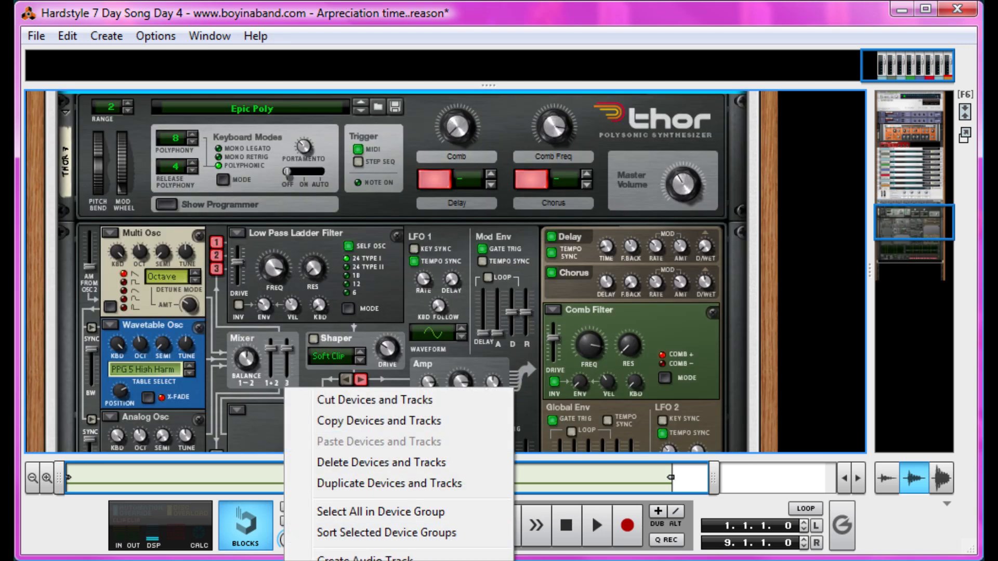
click(353, 560)
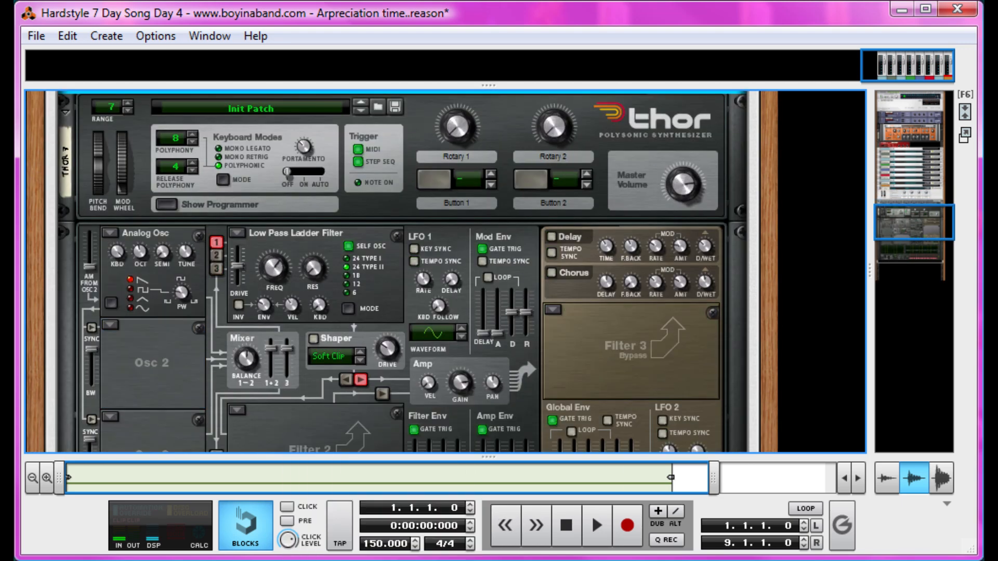
- Set all three Thor oscillators to Multi Oscillator and adjust Osc 2's detune amount
click(108, 234)
click(156, 317)
click(116, 327)
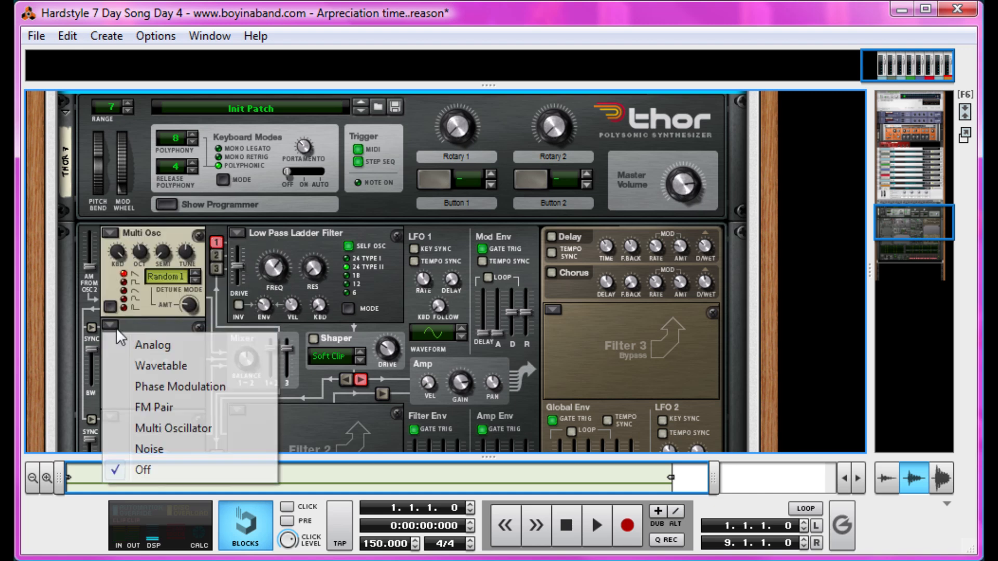
click(187, 427)
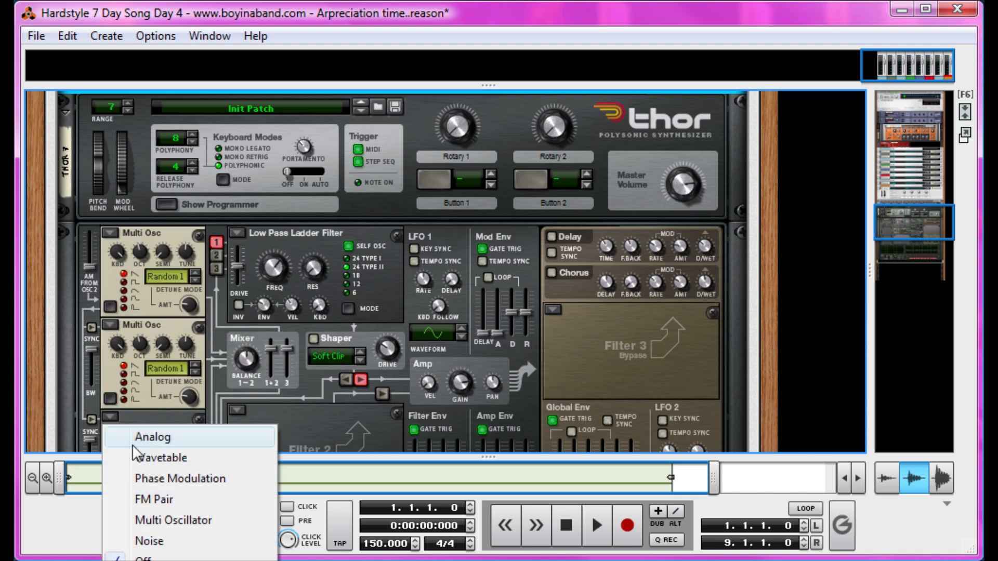
click(159, 520)
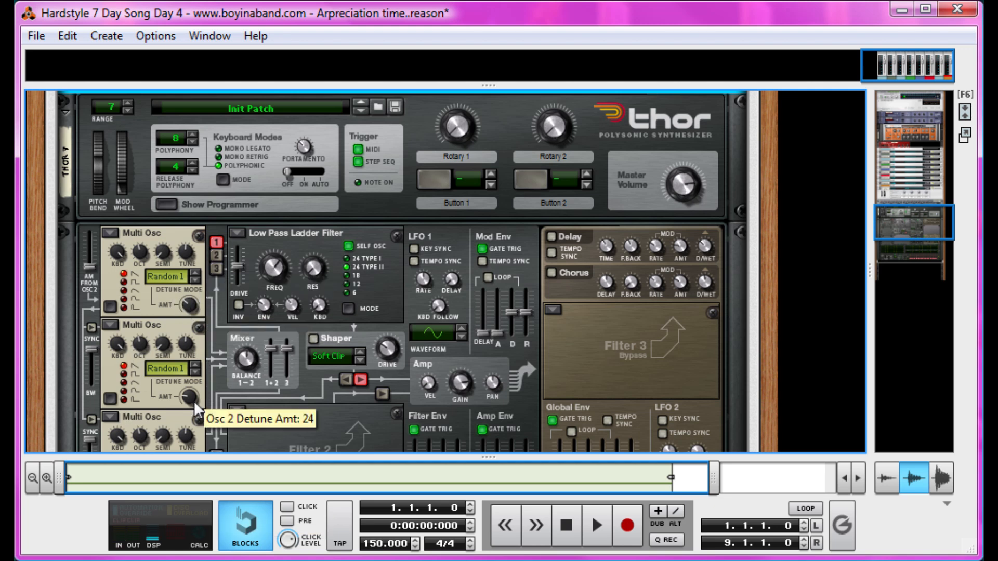
drag(195, 401, 198, 395)
scroll(198, 395, down, 2)
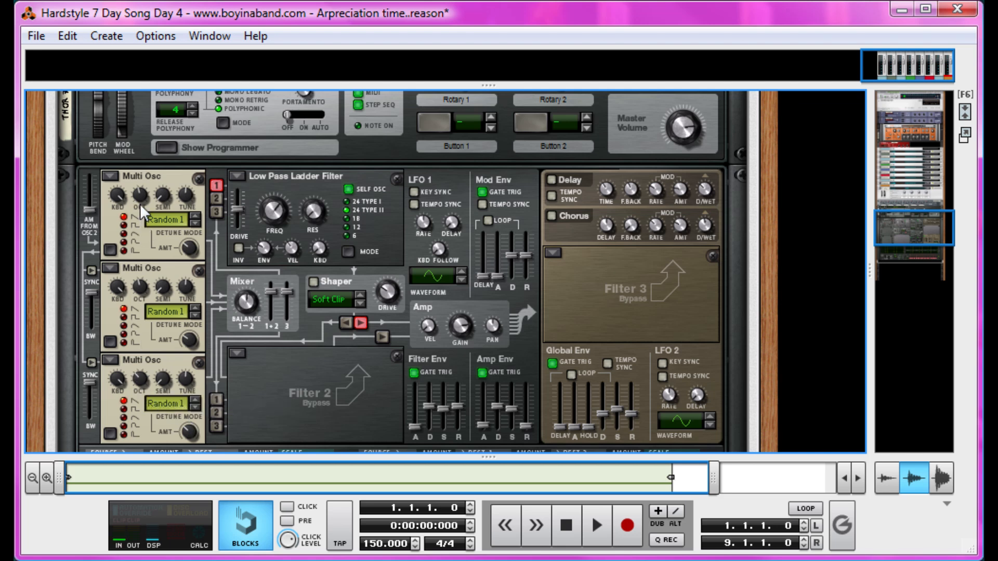
- Route oscillators 2 and 3 into Filter 1, set that filter to Bypass, and raise the Amp Env sustain
click(217, 199)
click(217, 212)
drag(518, 407, 500, 282)
click(238, 176)
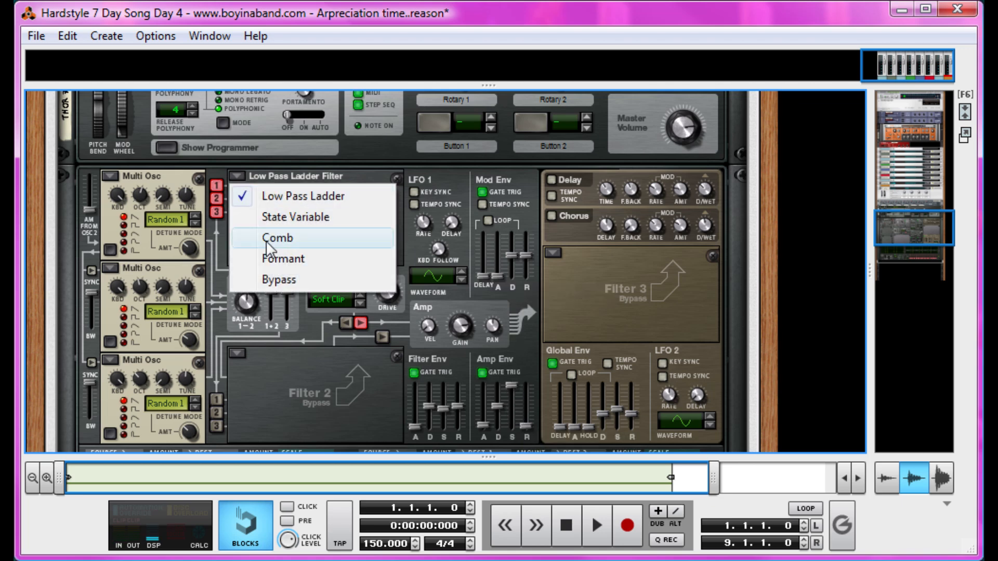
click(278, 280)
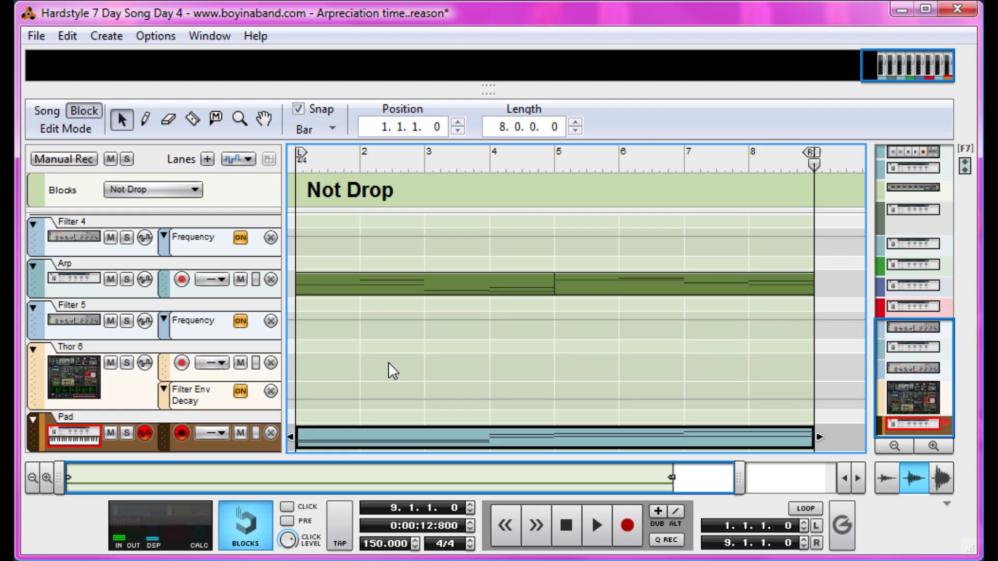
- Solo the Pad track in the sequencer and play its chords from the start of the Not Drop block
click(127, 434)
key(space)
key(space)
drag(348, 157, 132, 150)
key(space)
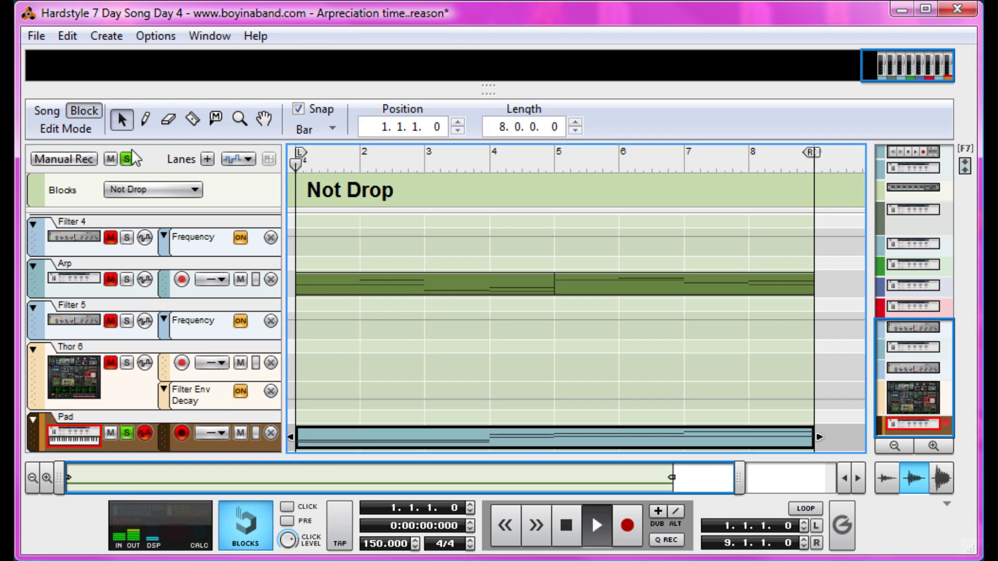
key(space)
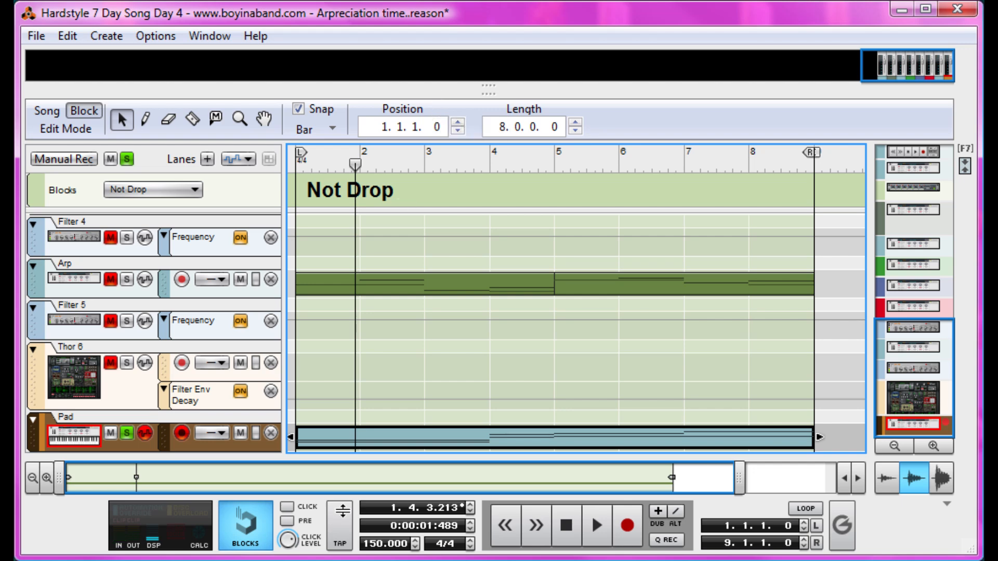
- Return to the rack and duplicate the Pad's Thor synthesizer
key(Tab)
right_click(330, 394)
click(398, 477)
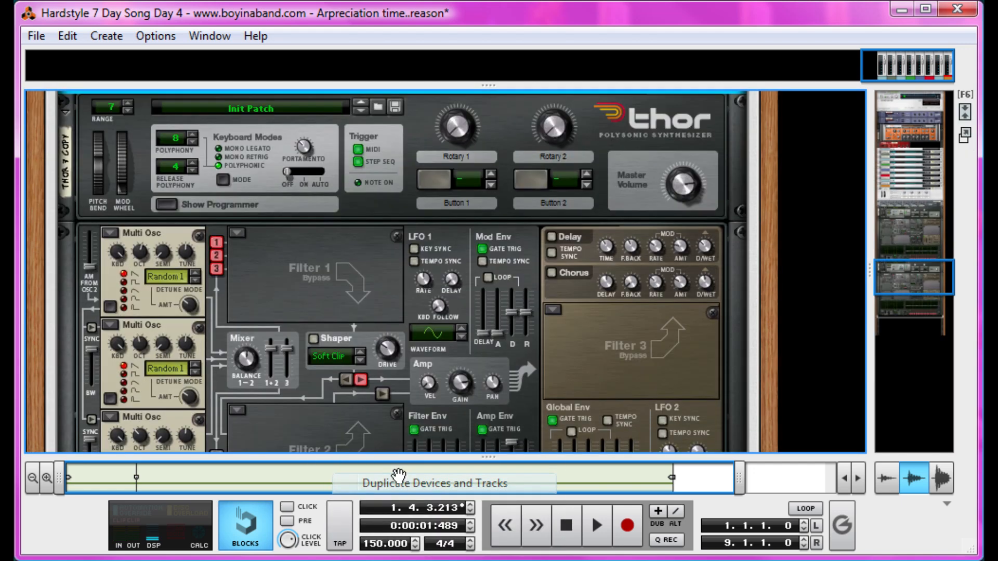
- Cable the Thor copy's audio output into line mixer channel 2 and pan the two Thor channels in opposite directions
key(Tab)
scroll(558, 406, up, 2)
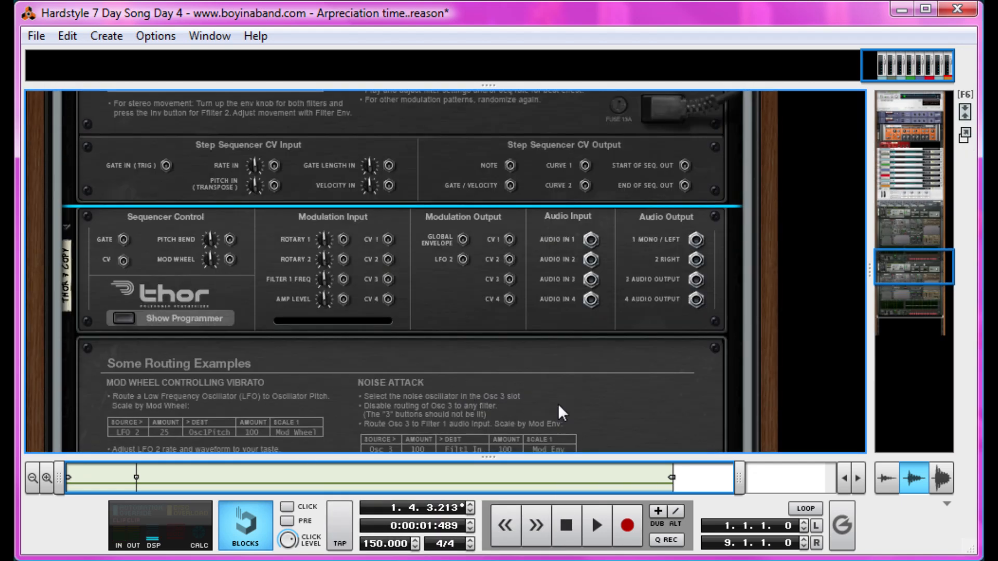
scroll(382, 313, up, 6)
drag(697, 241, 180, 260)
key(Tab)
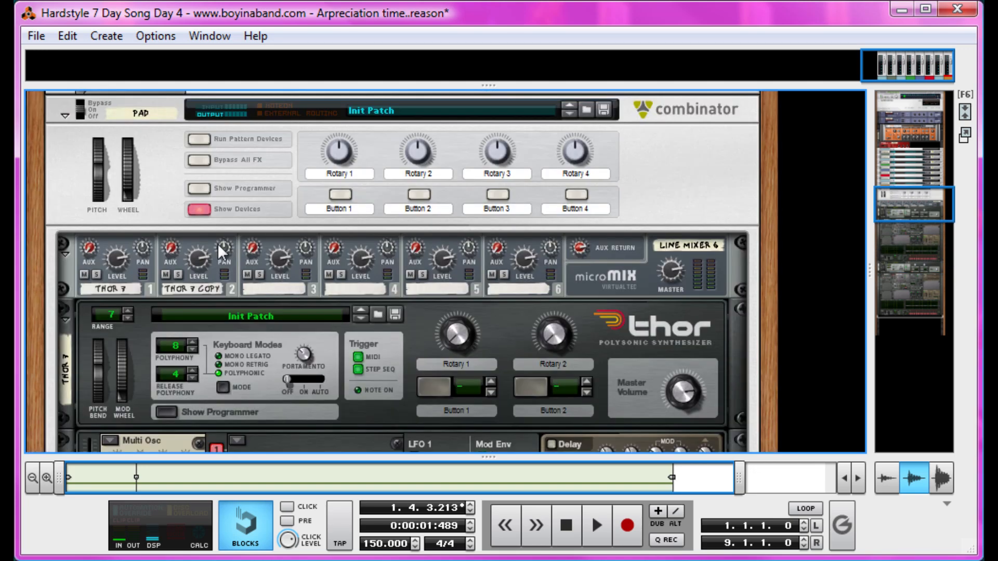
drag(139, 244, 131, 263)
- Add an RV7000 reverb below the Pad's line mixer and raise the Thor channels' aux sends to 127
right_click(609, 276)
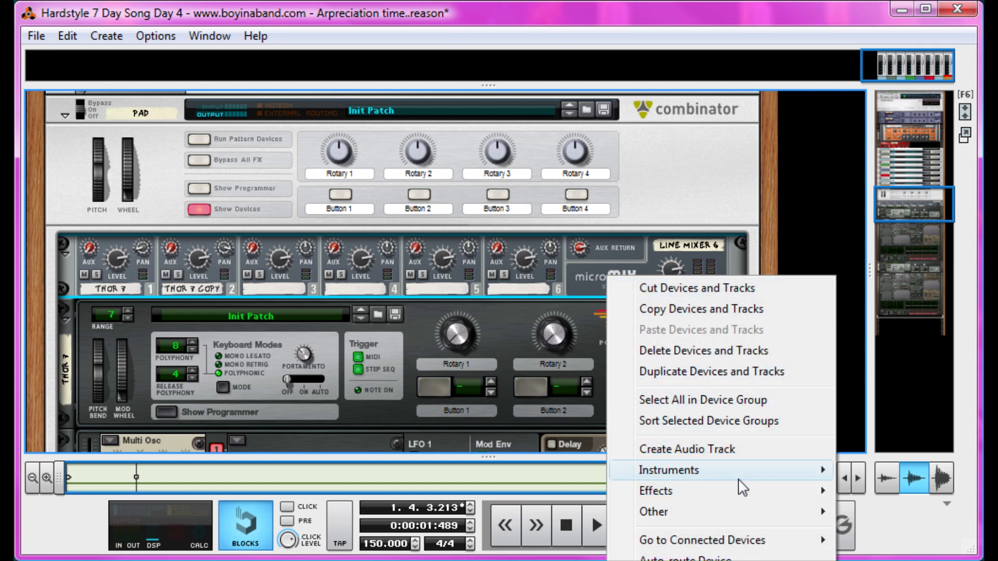
mouse_move(743, 492)
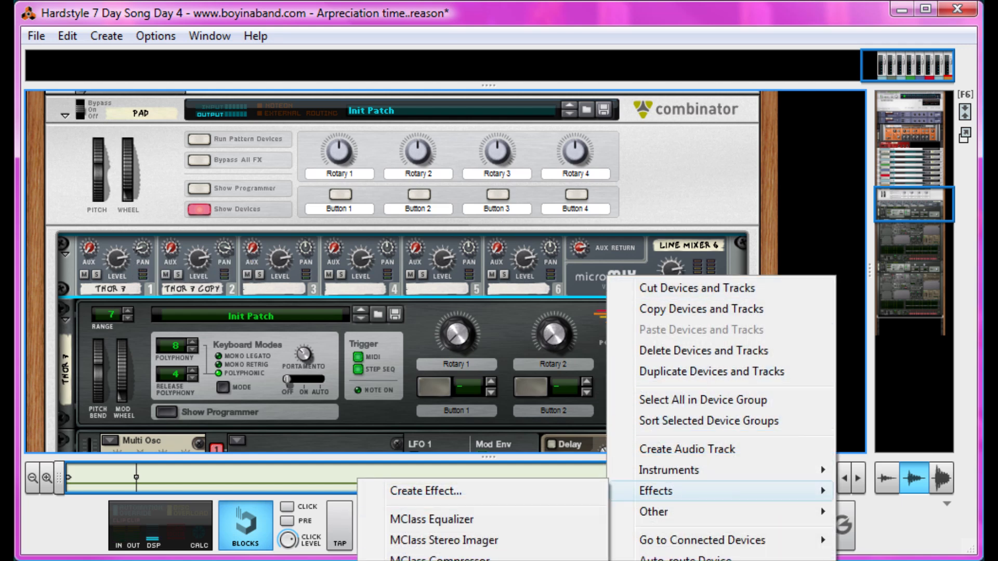
click(437, 560)
drag(85, 243, 172, 34)
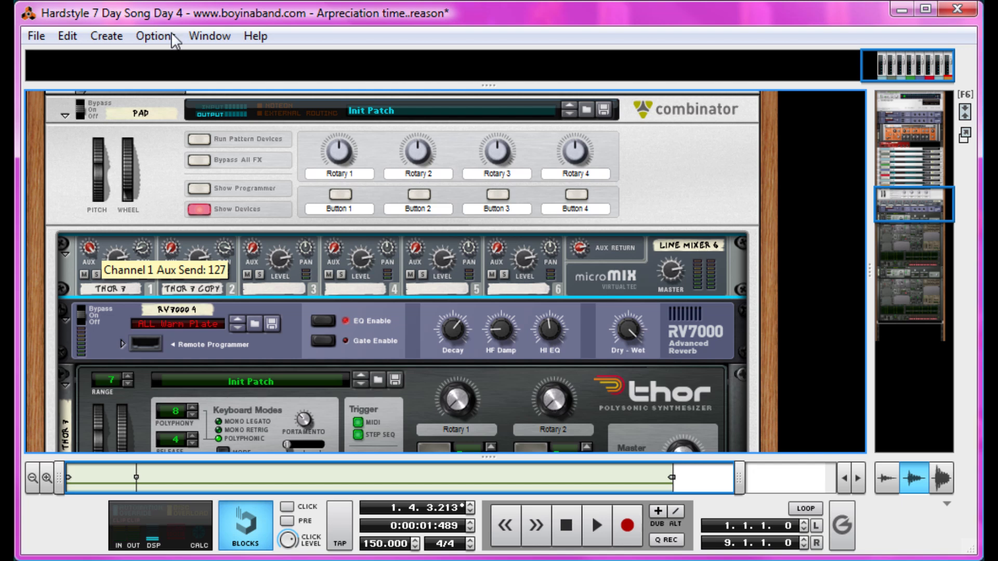
- Load the ALL Wembley patch in the RV7000 and play the pad back from the start
click(202, 321)
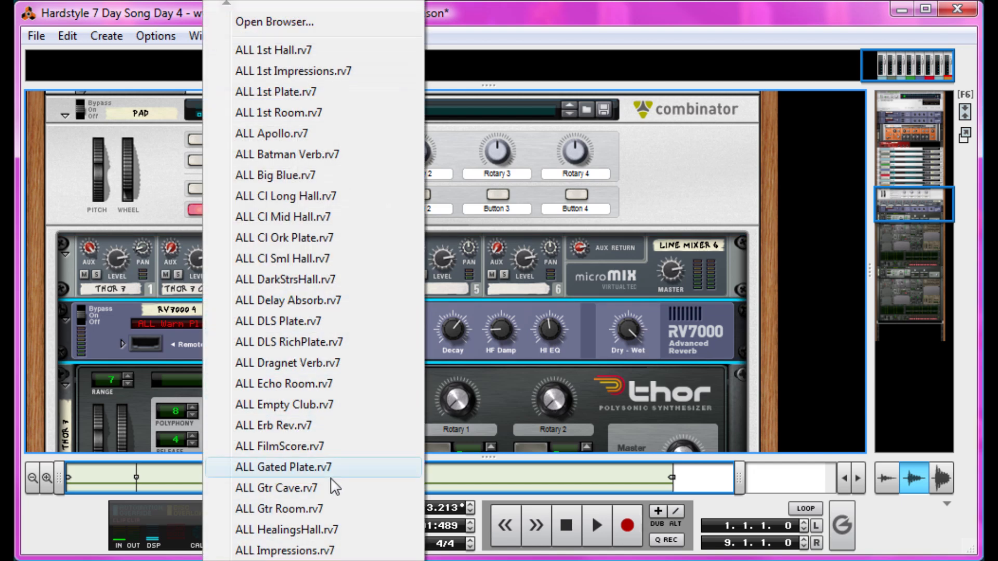
click(286, 560)
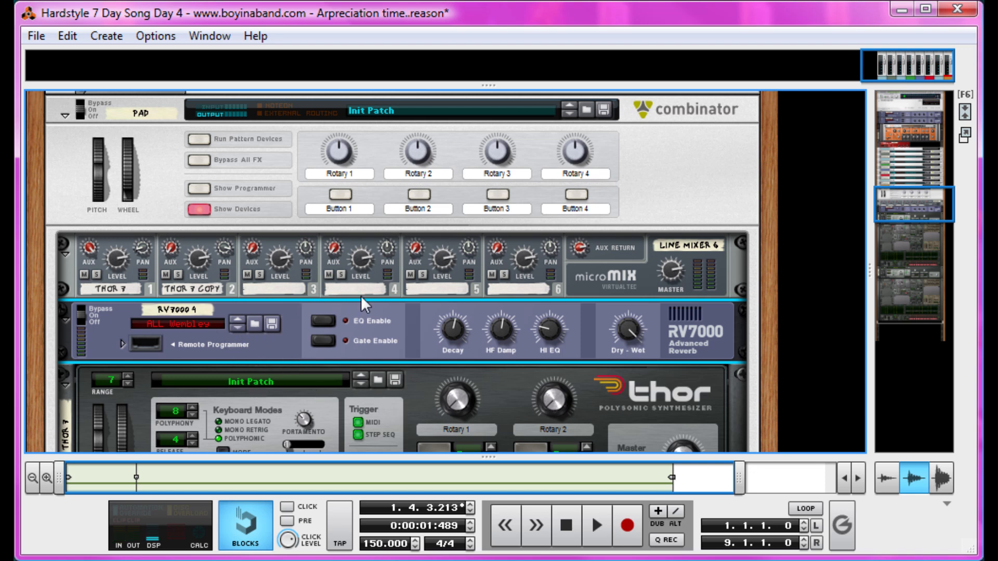
click(564, 529)
key(space)
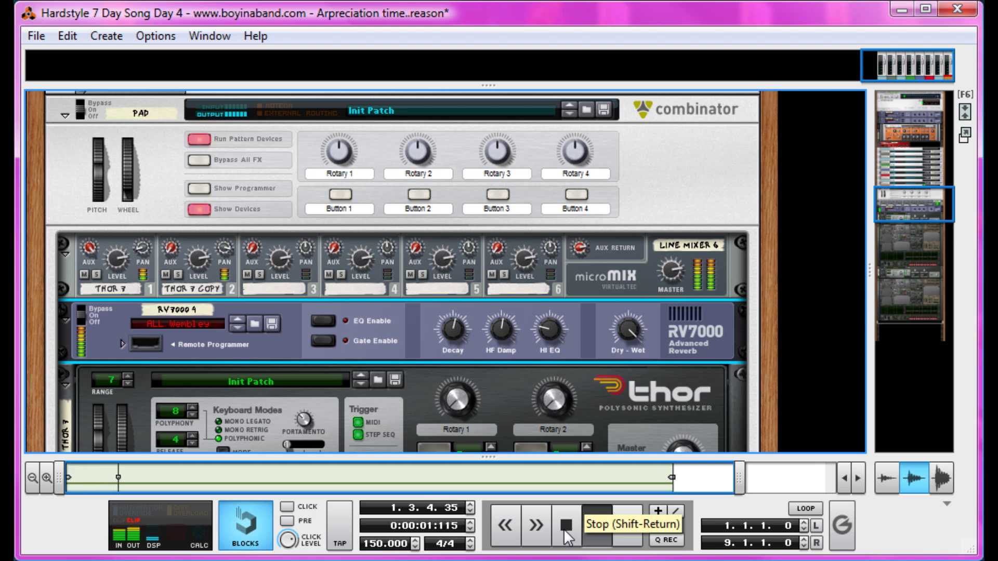
click(564, 529)
click(564, 529)
- Increase the RV7000's Decay and HF Damp during playback, and return to the start of the block
key(space)
drag(460, 333, 461, 315)
key(space)
click(576, 533)
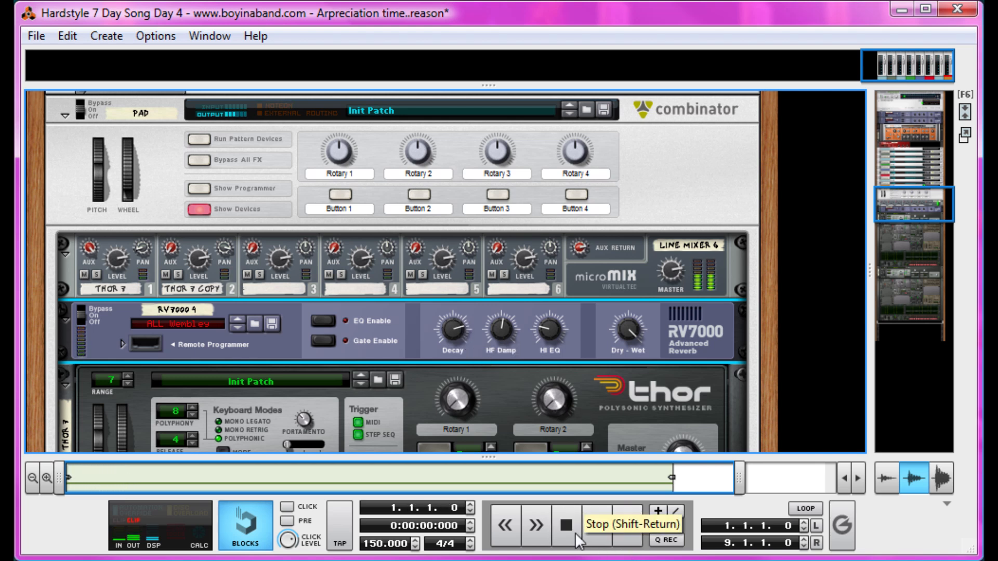
- Add an MClass Equalizer to the Pad Combinator and move it above the line mixer
right_click(625, 269)
mouse_move(762, 491)
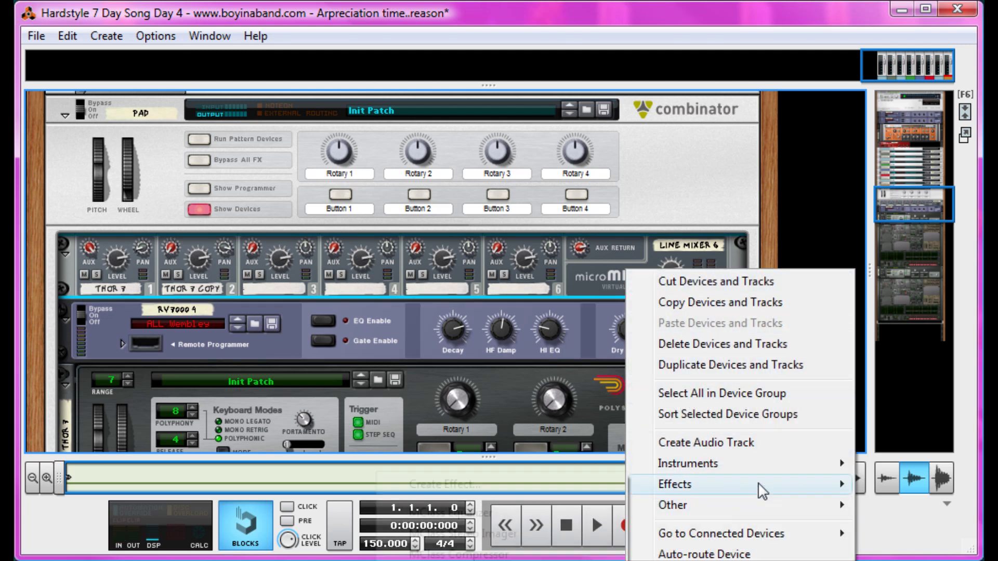
click(534, 516)
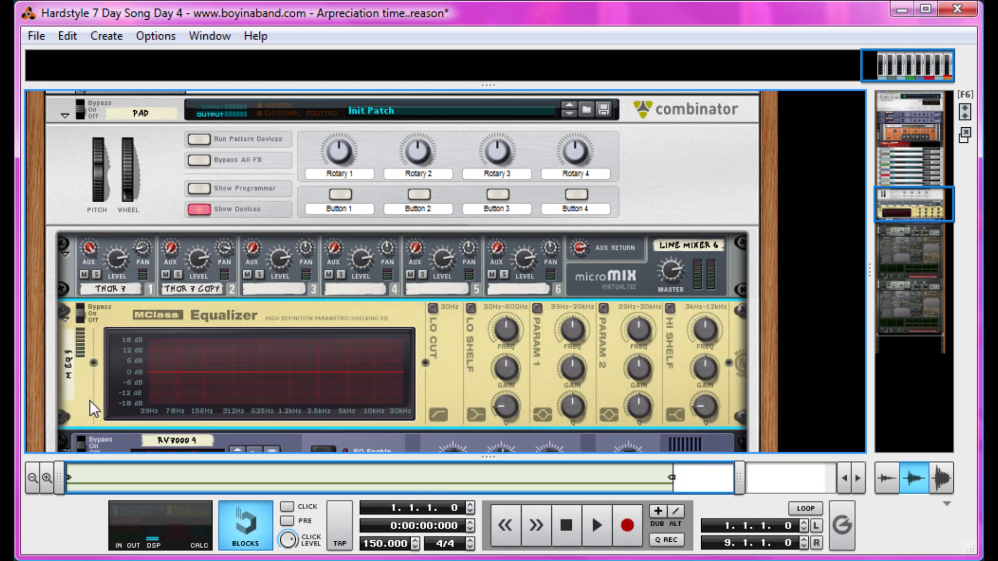
drag(89, 401, 89, 294)
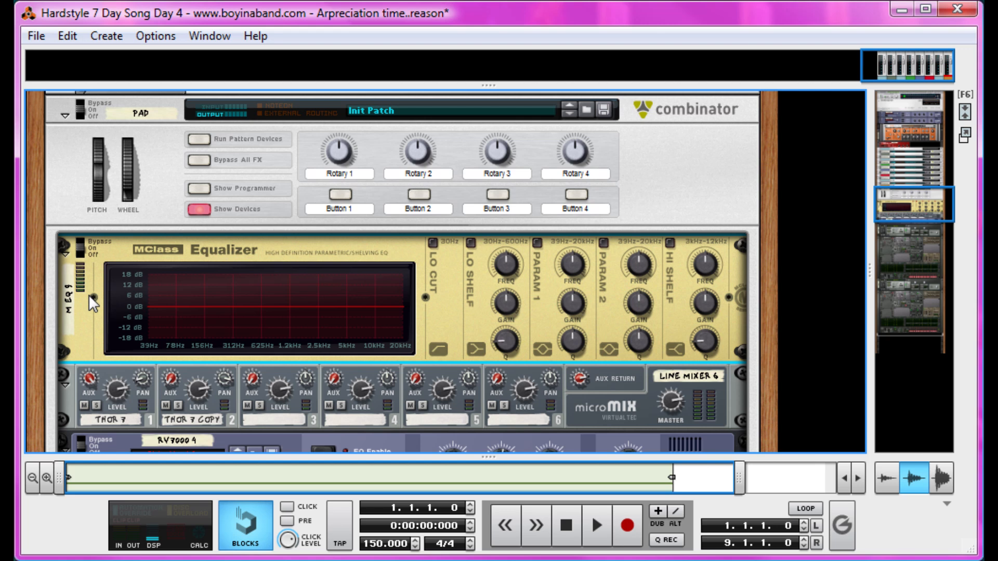
- Enable the equalizer's Param 1 band as a wide cut of about 12 dB near 600 Hz, comparing it on and off during playback
click(537, 242)
drag(572, 264, 581, 270)
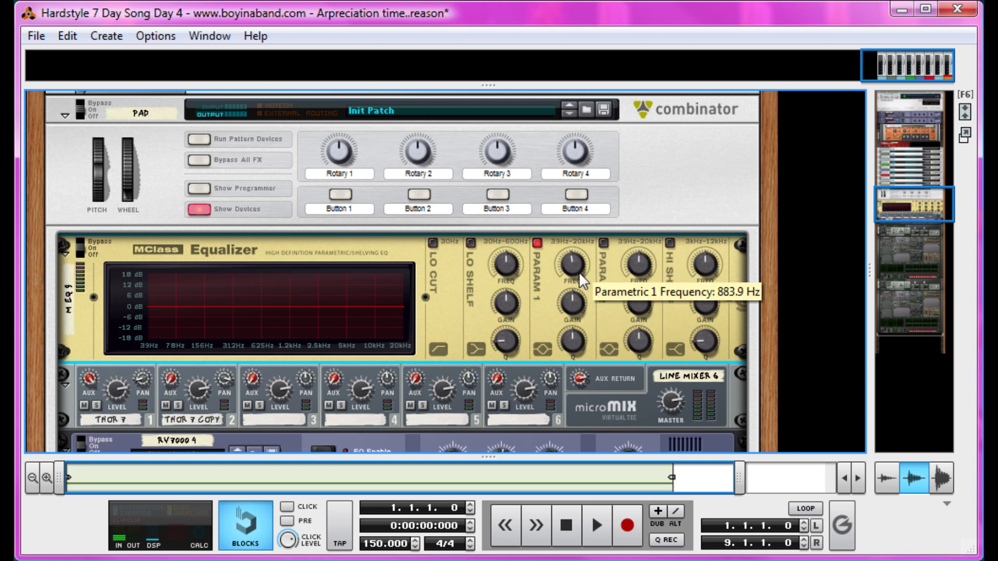
drag(578, 310, 563, 351)
key(space)
click(538, 243)
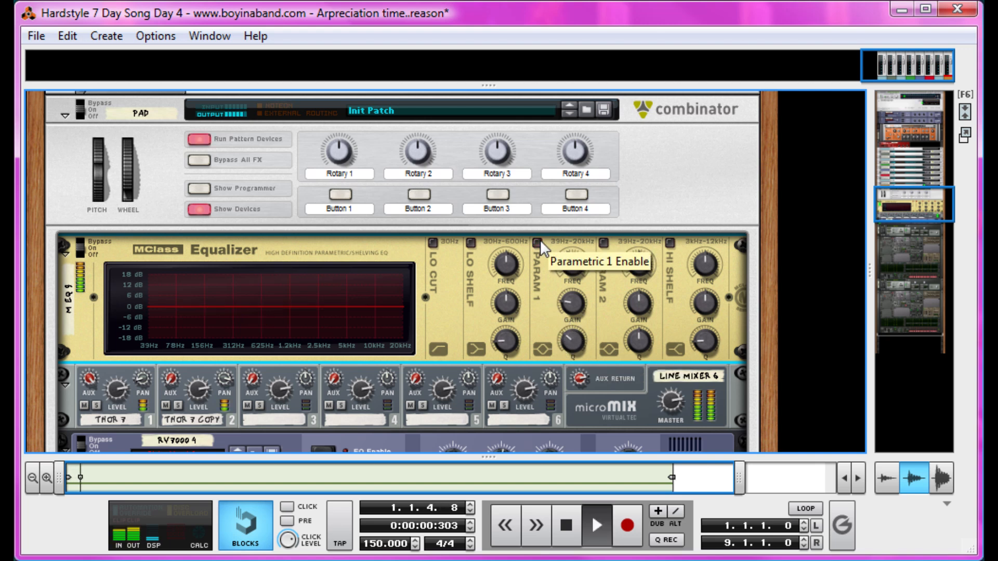
click(538, 242)
key(space)
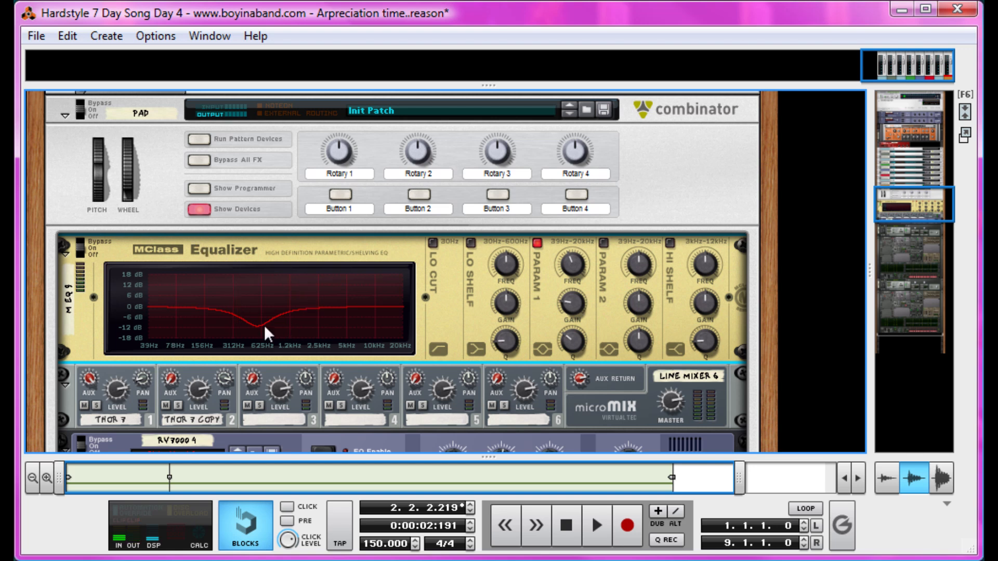
- Enable the equalizer's Hi Shelf with a boost of about 6 dB, comparing it on and off during playback
click(668, 242)
key(space)
drag(706, 301, 713, 285)
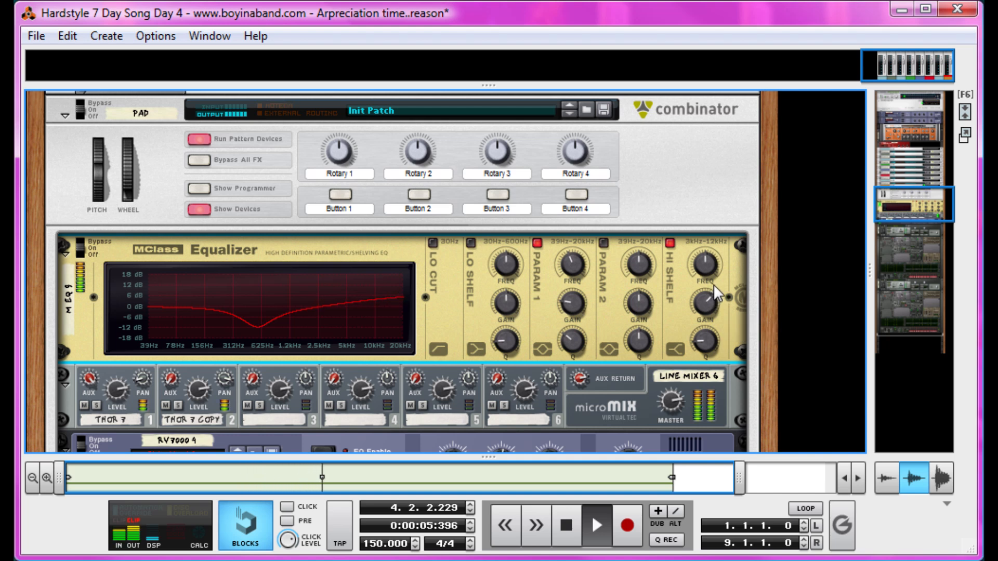
click(669, 241)
click(670, 242)
click(670, 241)
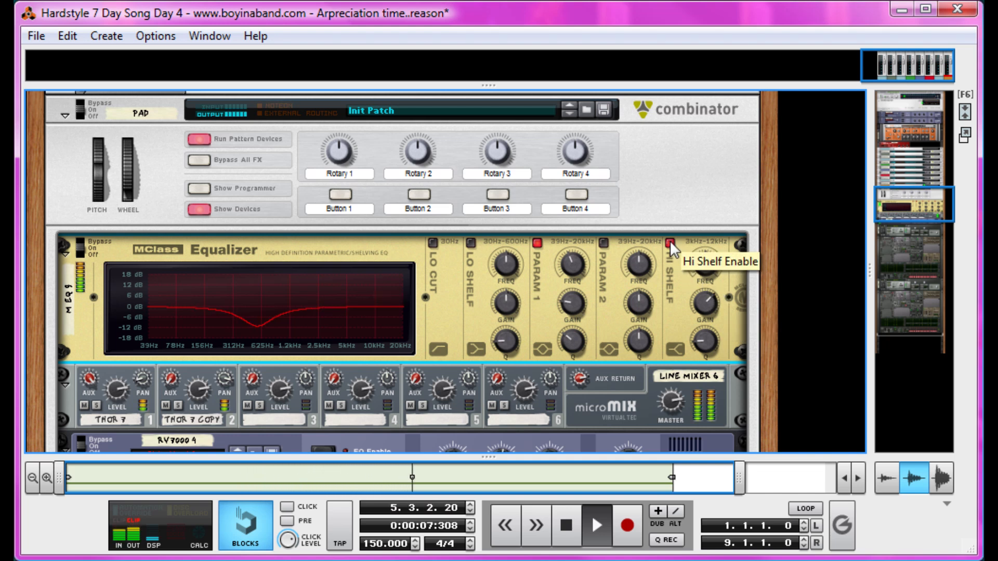
click(670, 242)
key(space)
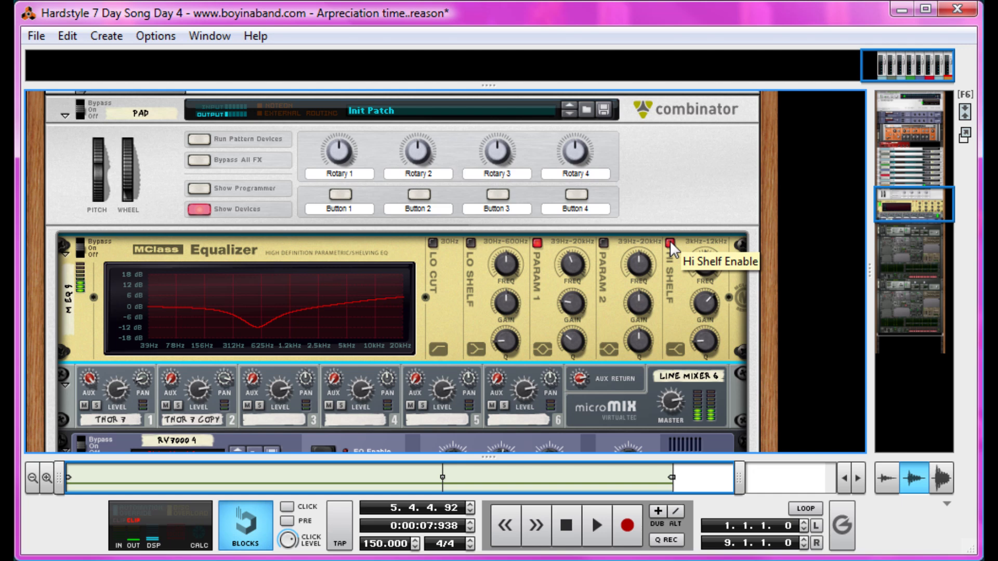
- Add an MClass Stereo Imager to the Pad Combinator above the equalizer
right_click(473, 267)
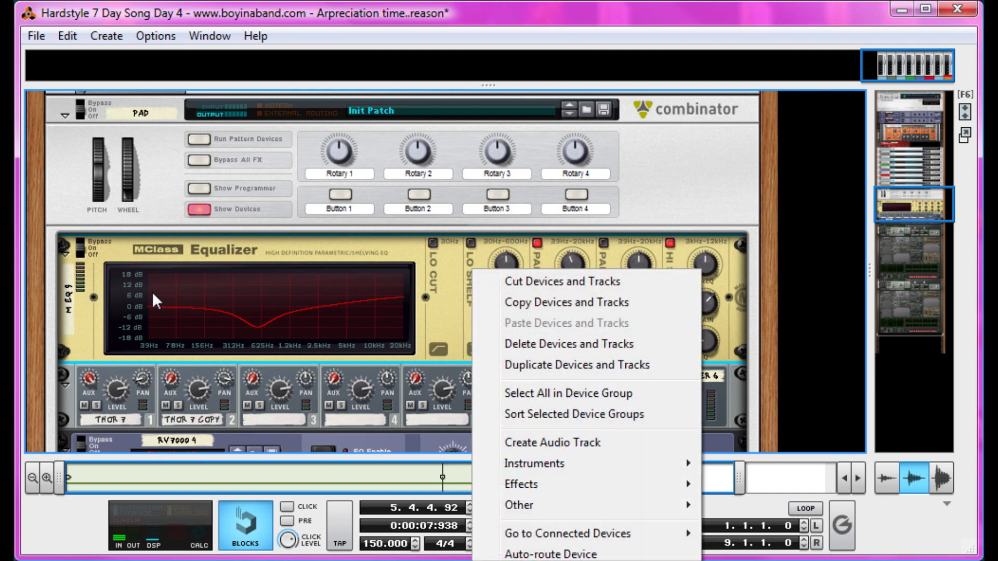
mouse_move(592, 493)
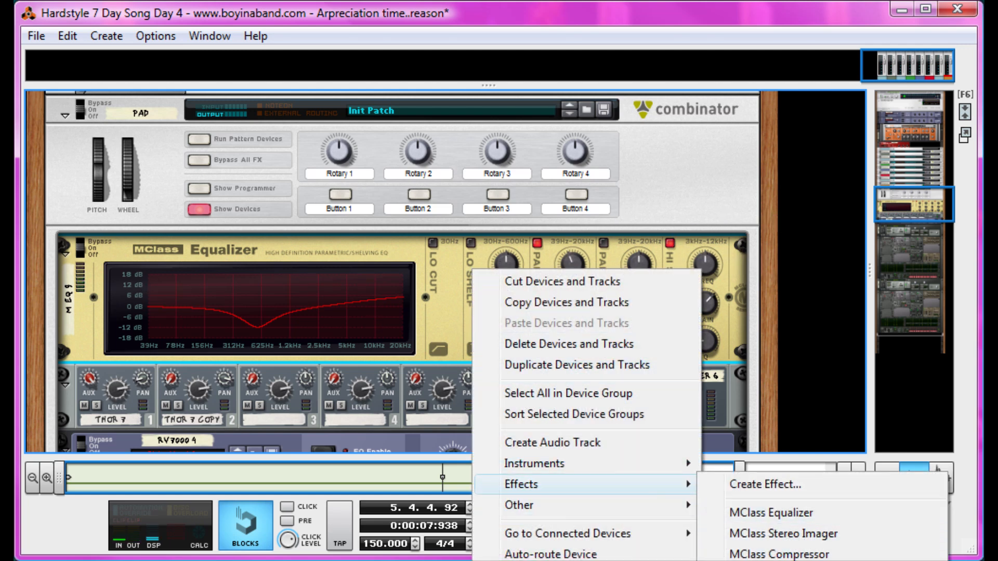
click(783, 534)
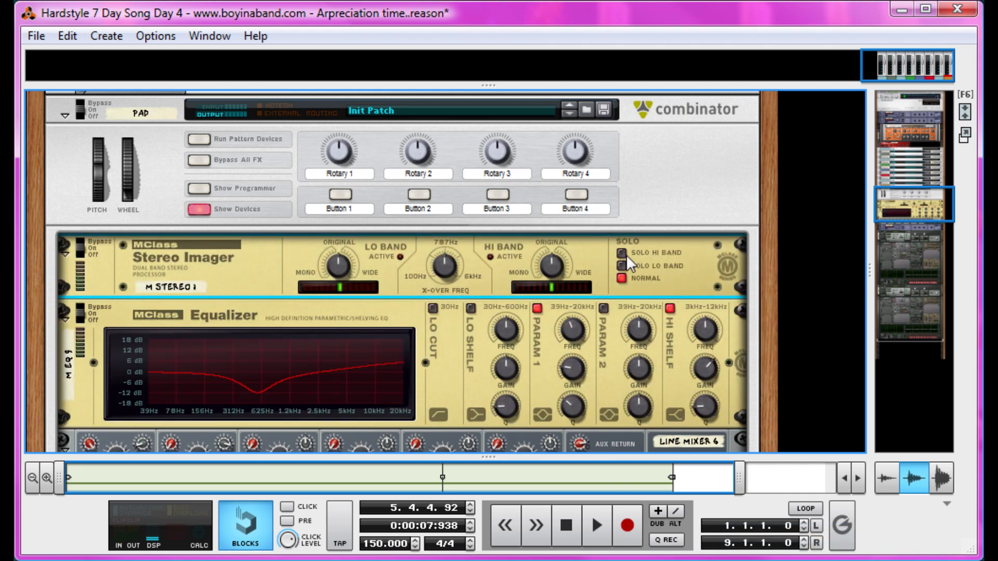
- Raise the Stereo Imager's crossover frequency slightly during playback with the high band soloed
key(space)
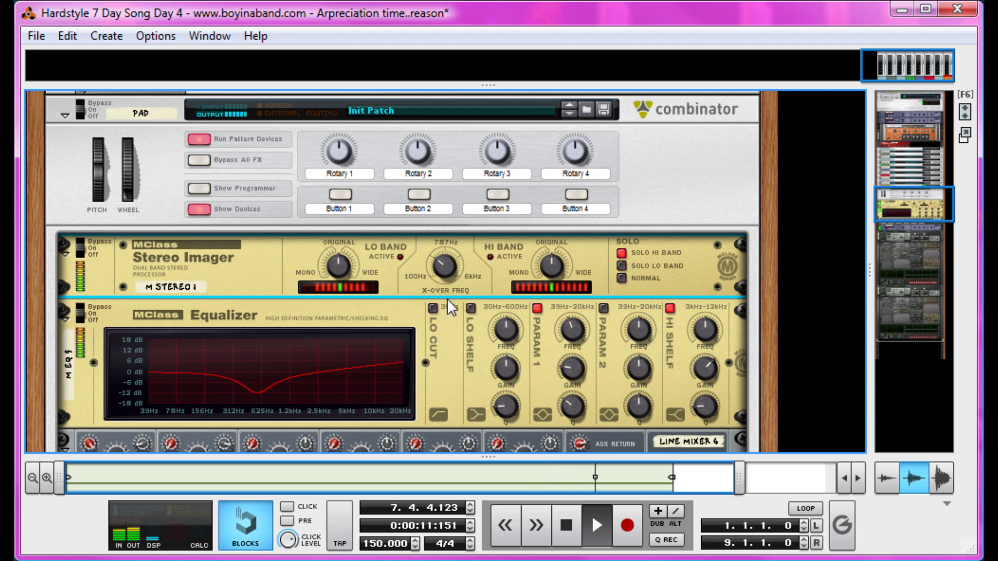
mouse_move(435, 253)
drag(436, 263, 436, 254)
key(space)
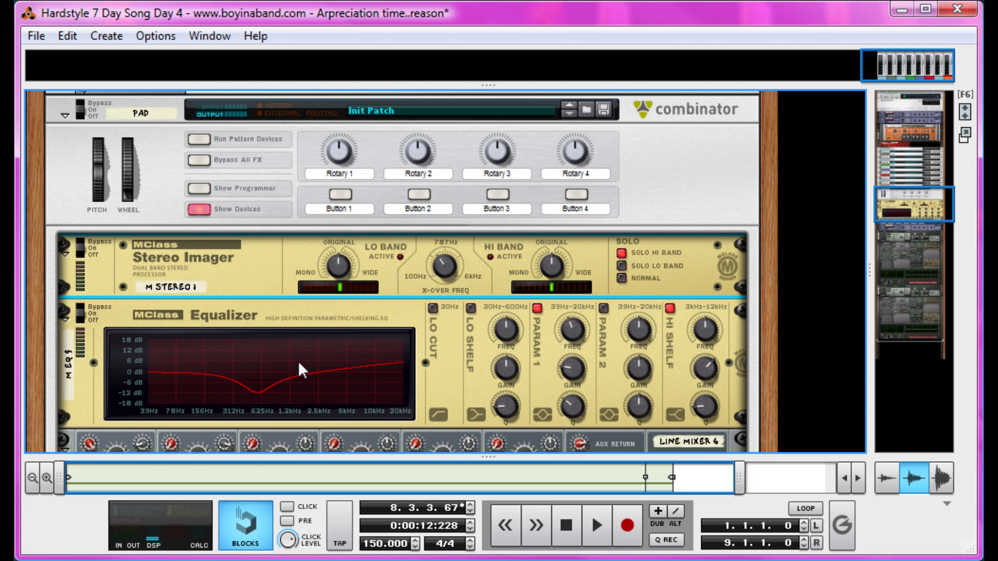
- Open the Pad track's note clip in the sequencer and listen to it from the block's start and from bar 4
key(F7)
click(355, 404)
key(shift+Return)
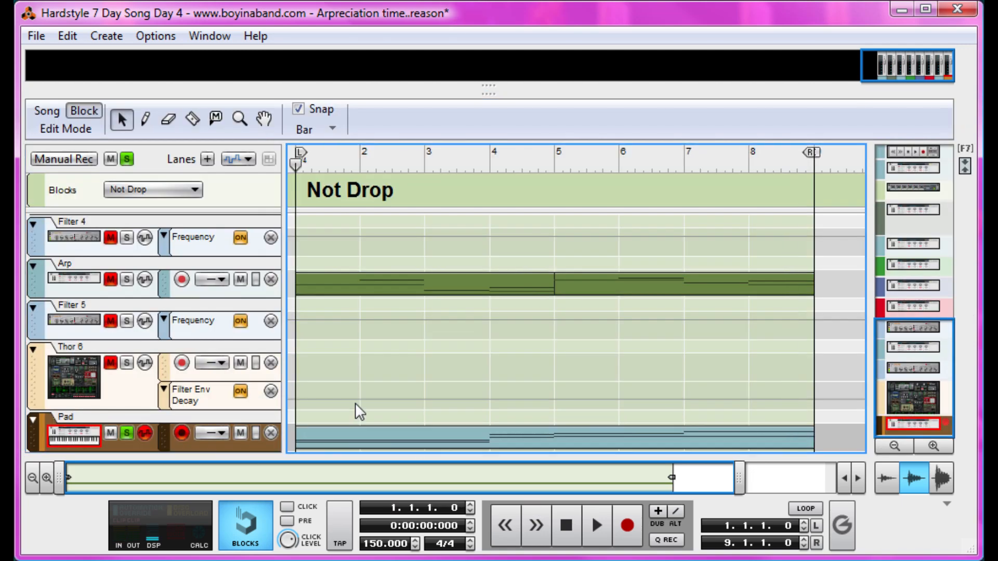
double_click(357, 440)
key(space)
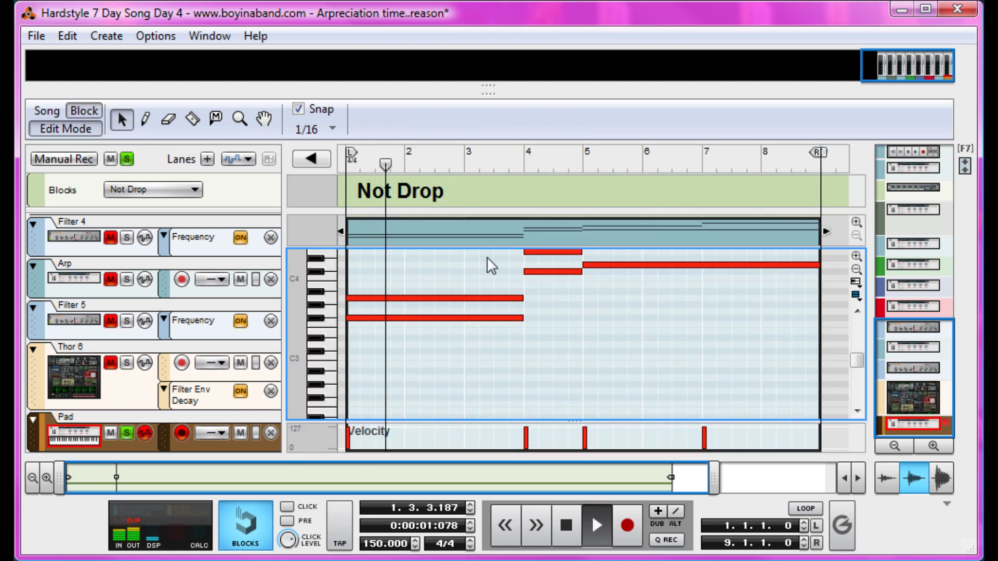
scroll(491, 266, up, 3)
click(521, 163)
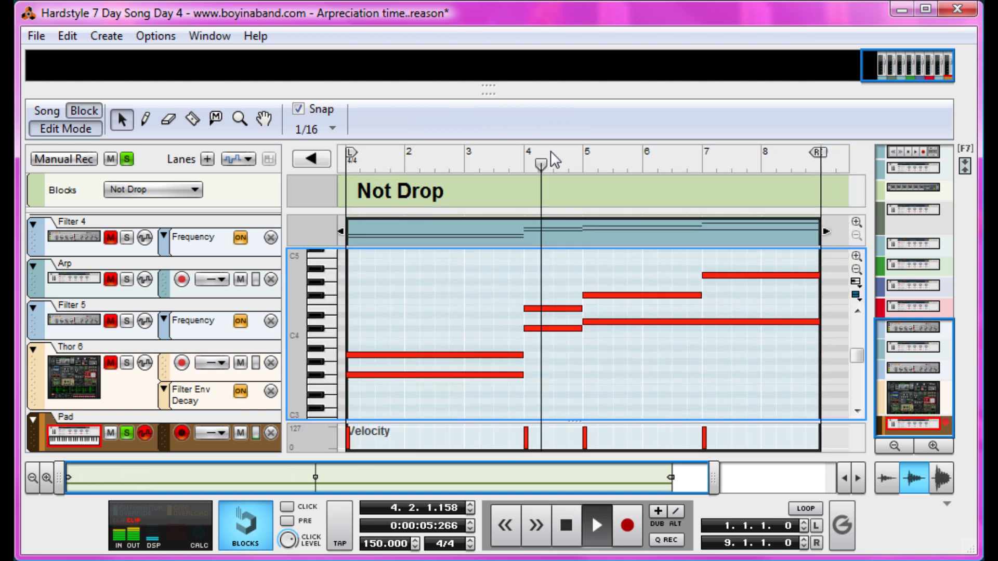
key(space)
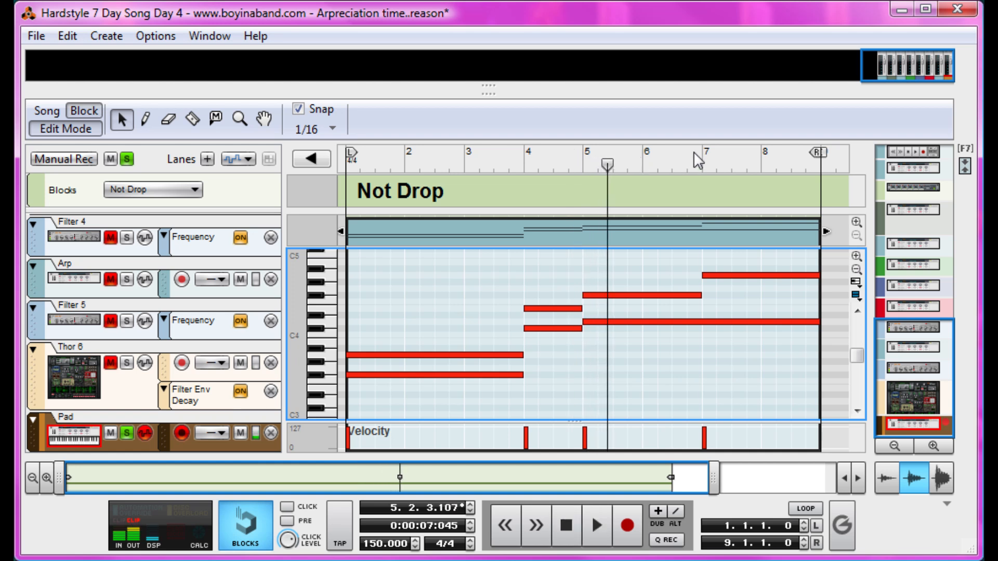
- Check the lower note of each pad chord starting at bars 1, 4 and 5
click(445, 375)
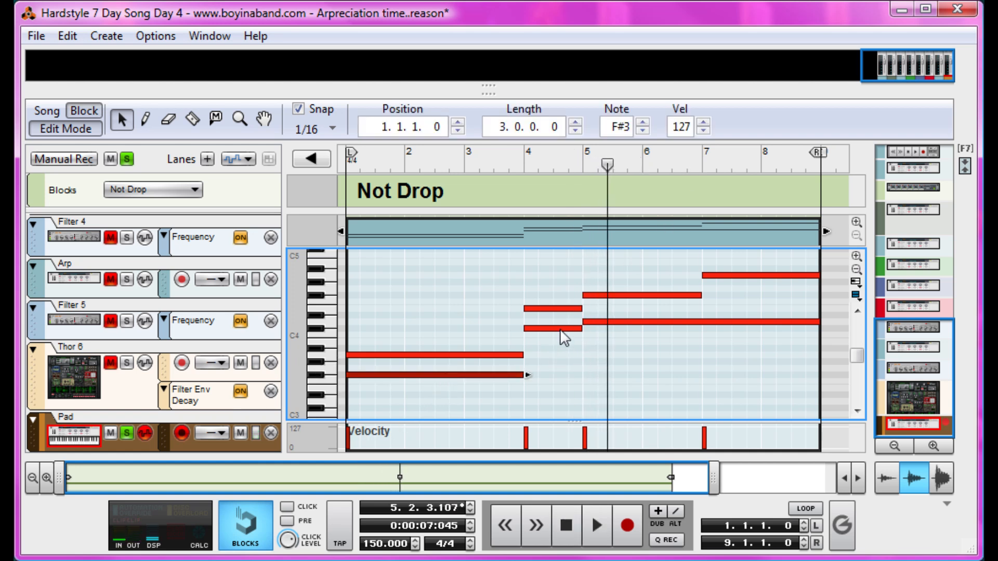
click(560, 328)
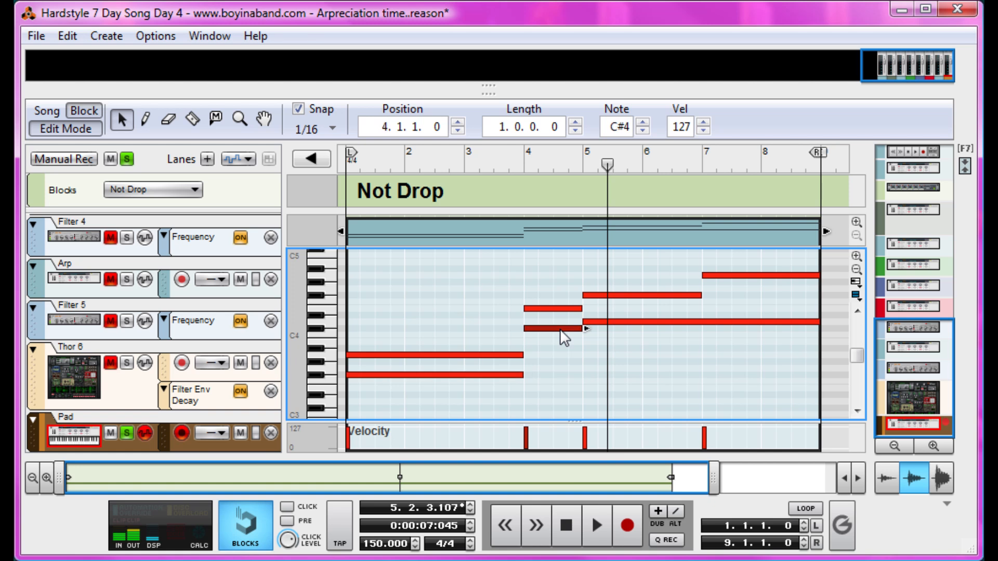
click(610, 322)
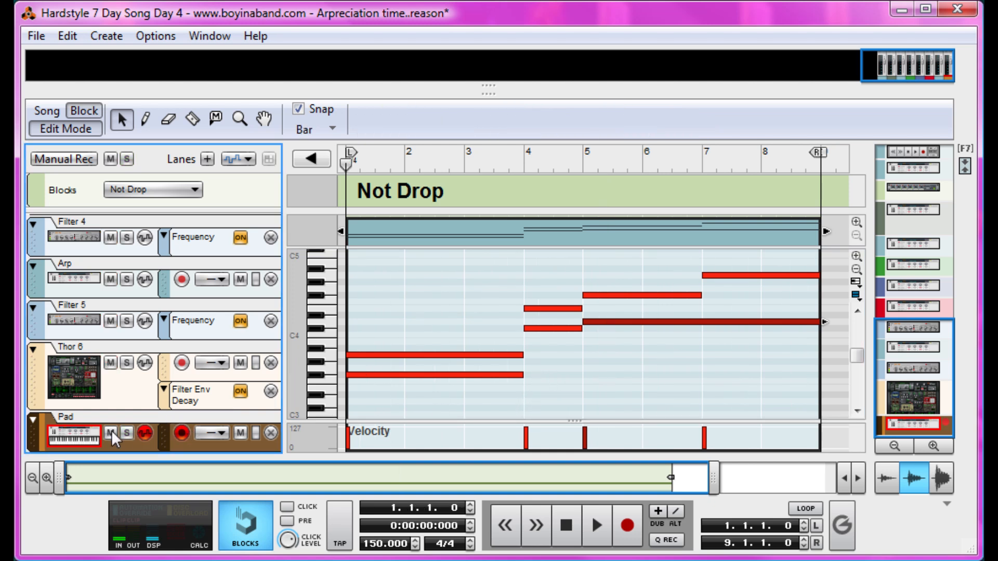
- Play the Not Drop block from the start with the Pad track muted and unmuted to compare the full mix
click(111, 431)
key(space)
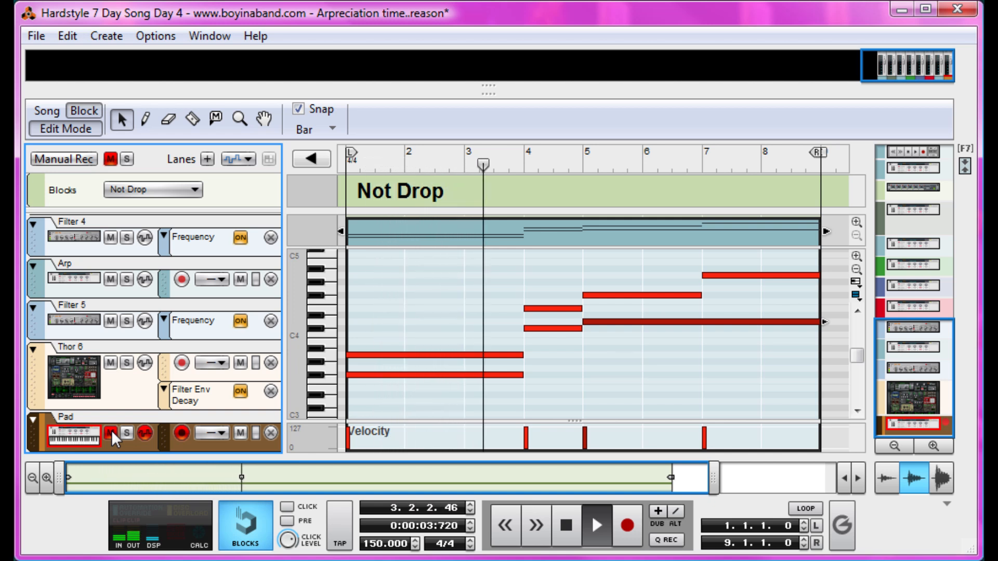
click(111, 431)
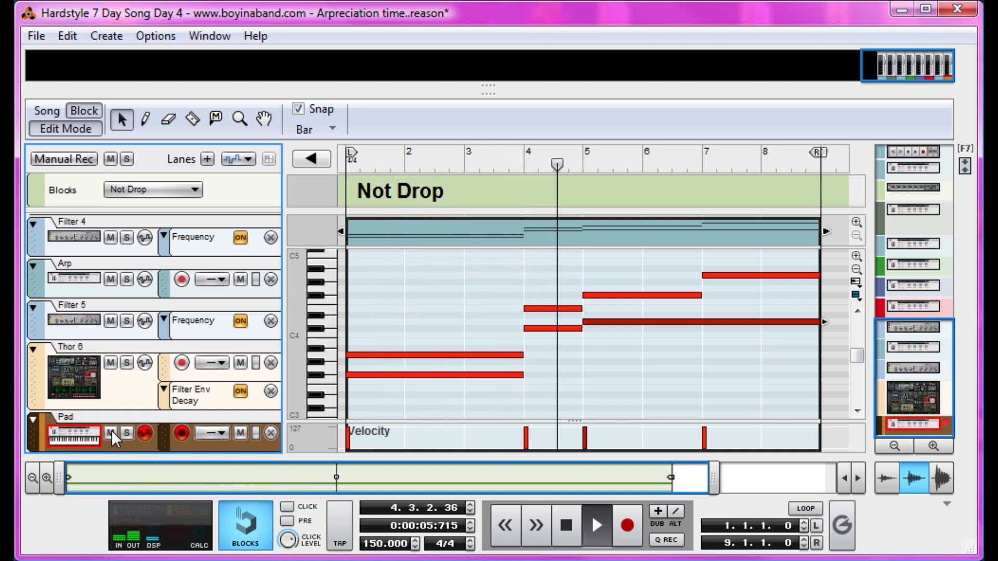